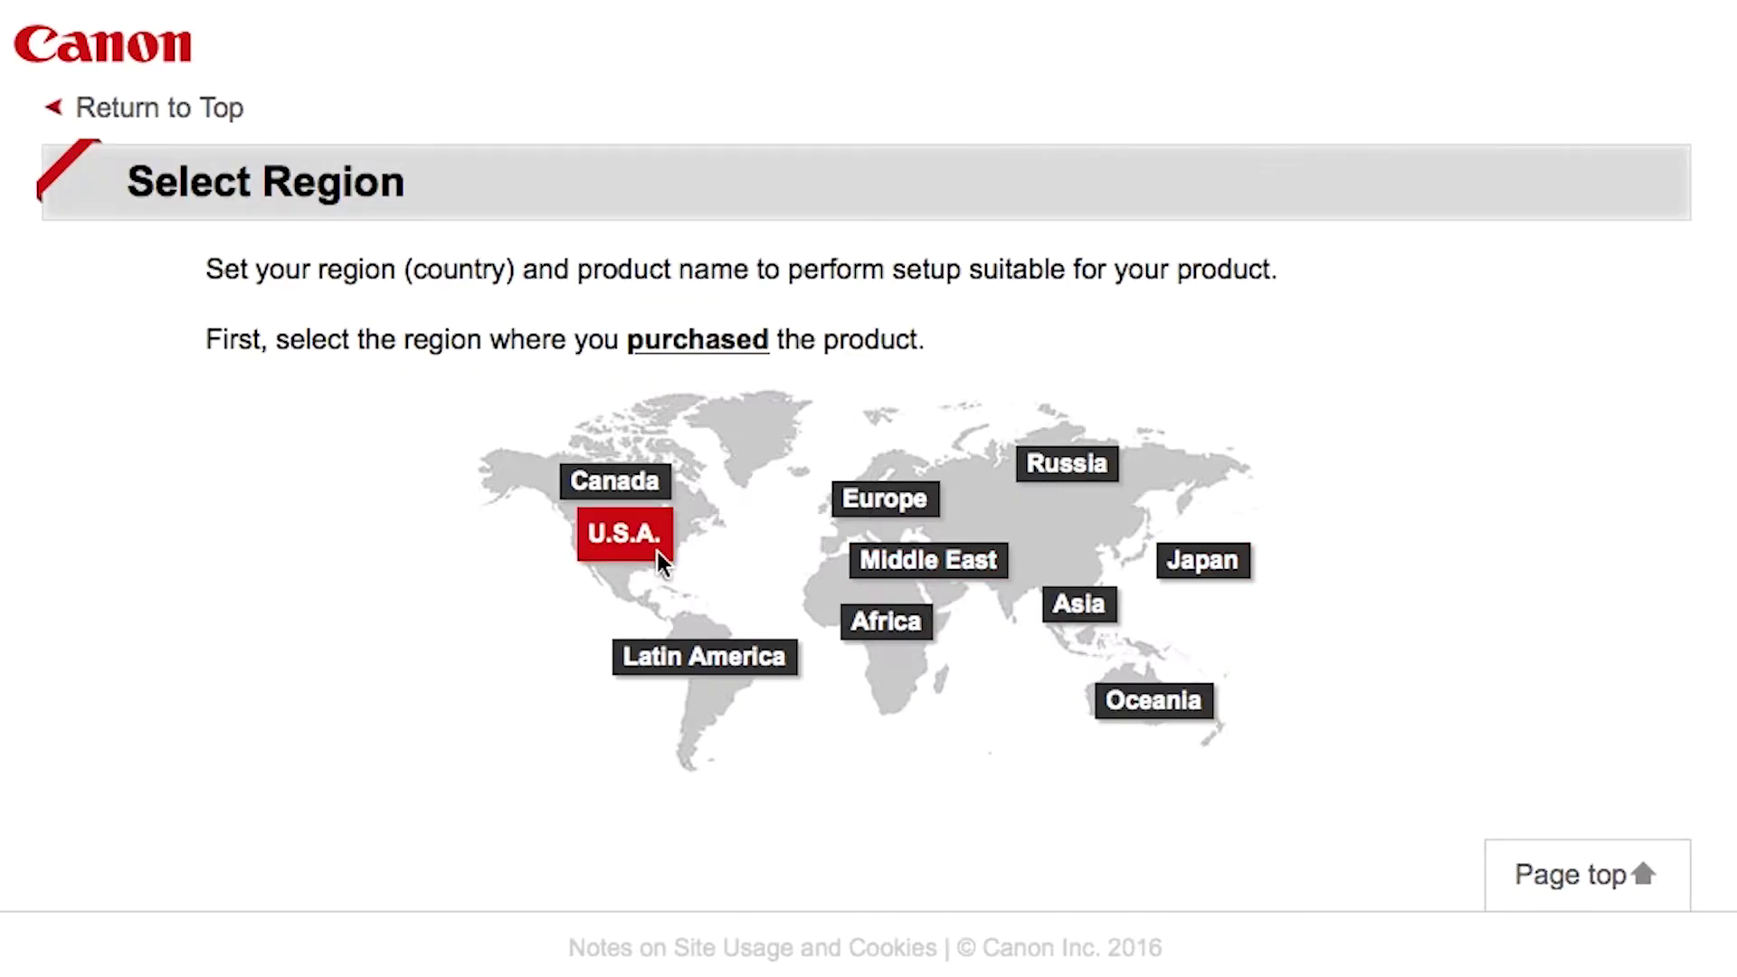
- Download and run the Windows MG3020 setup file from Canon IJ Setup's U.S.A. site
click(626, 533)
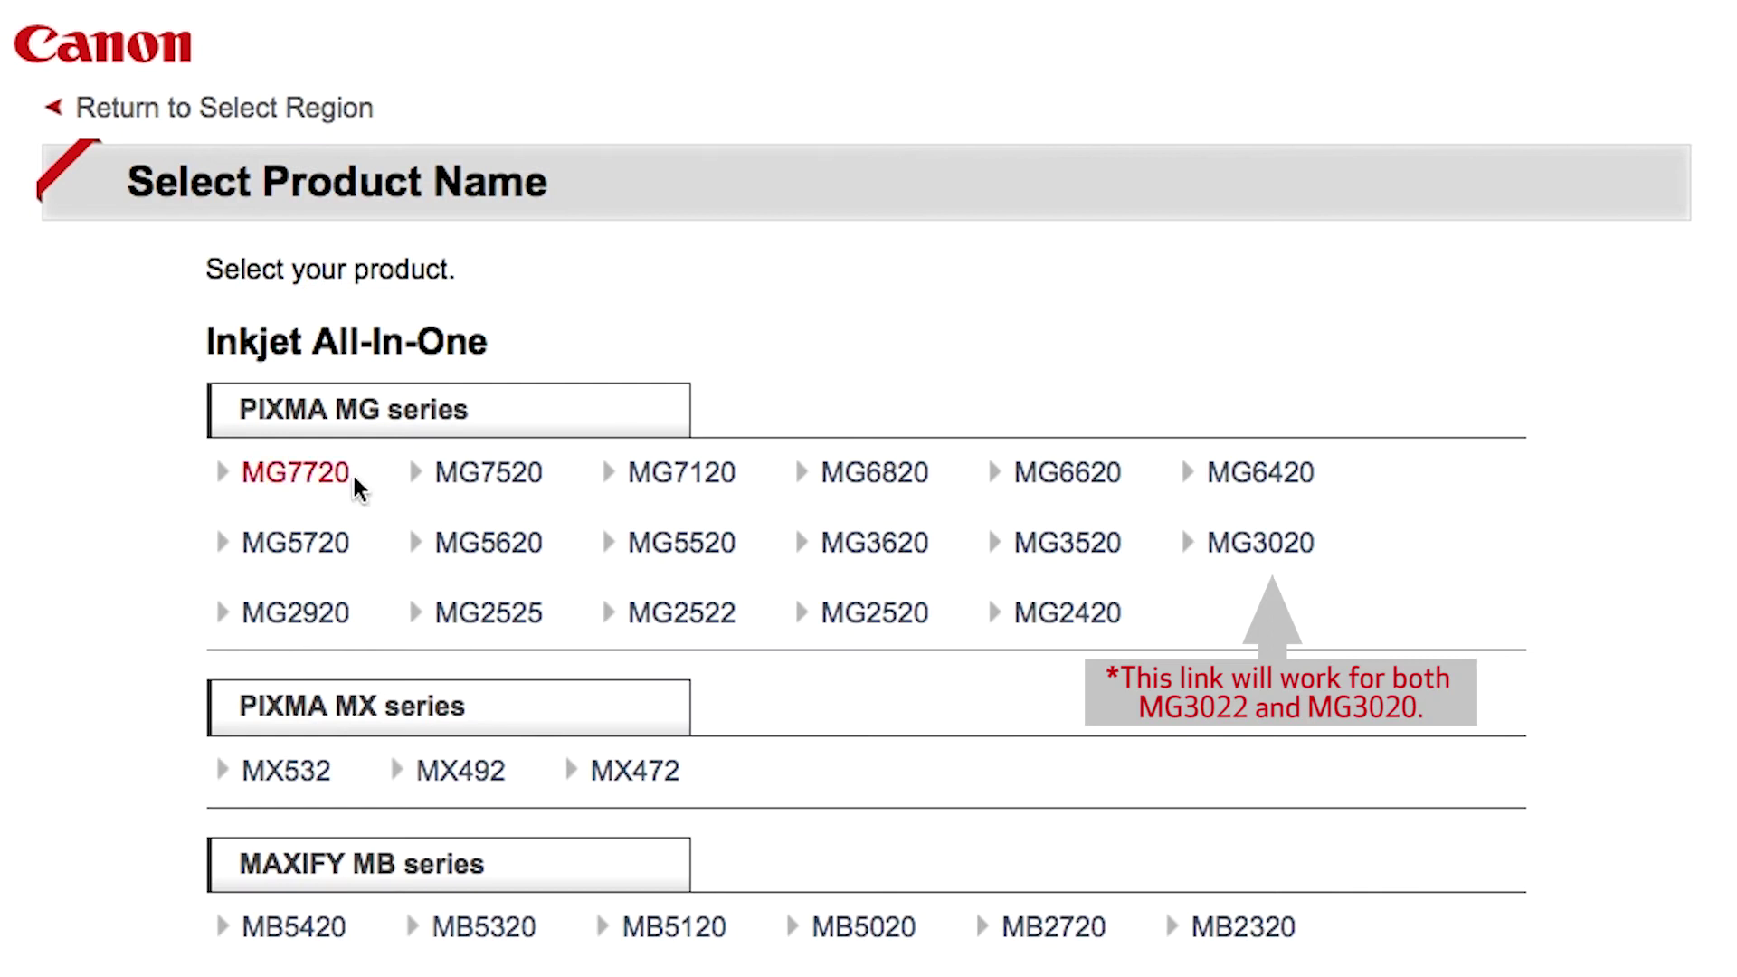
click(1263, 543)
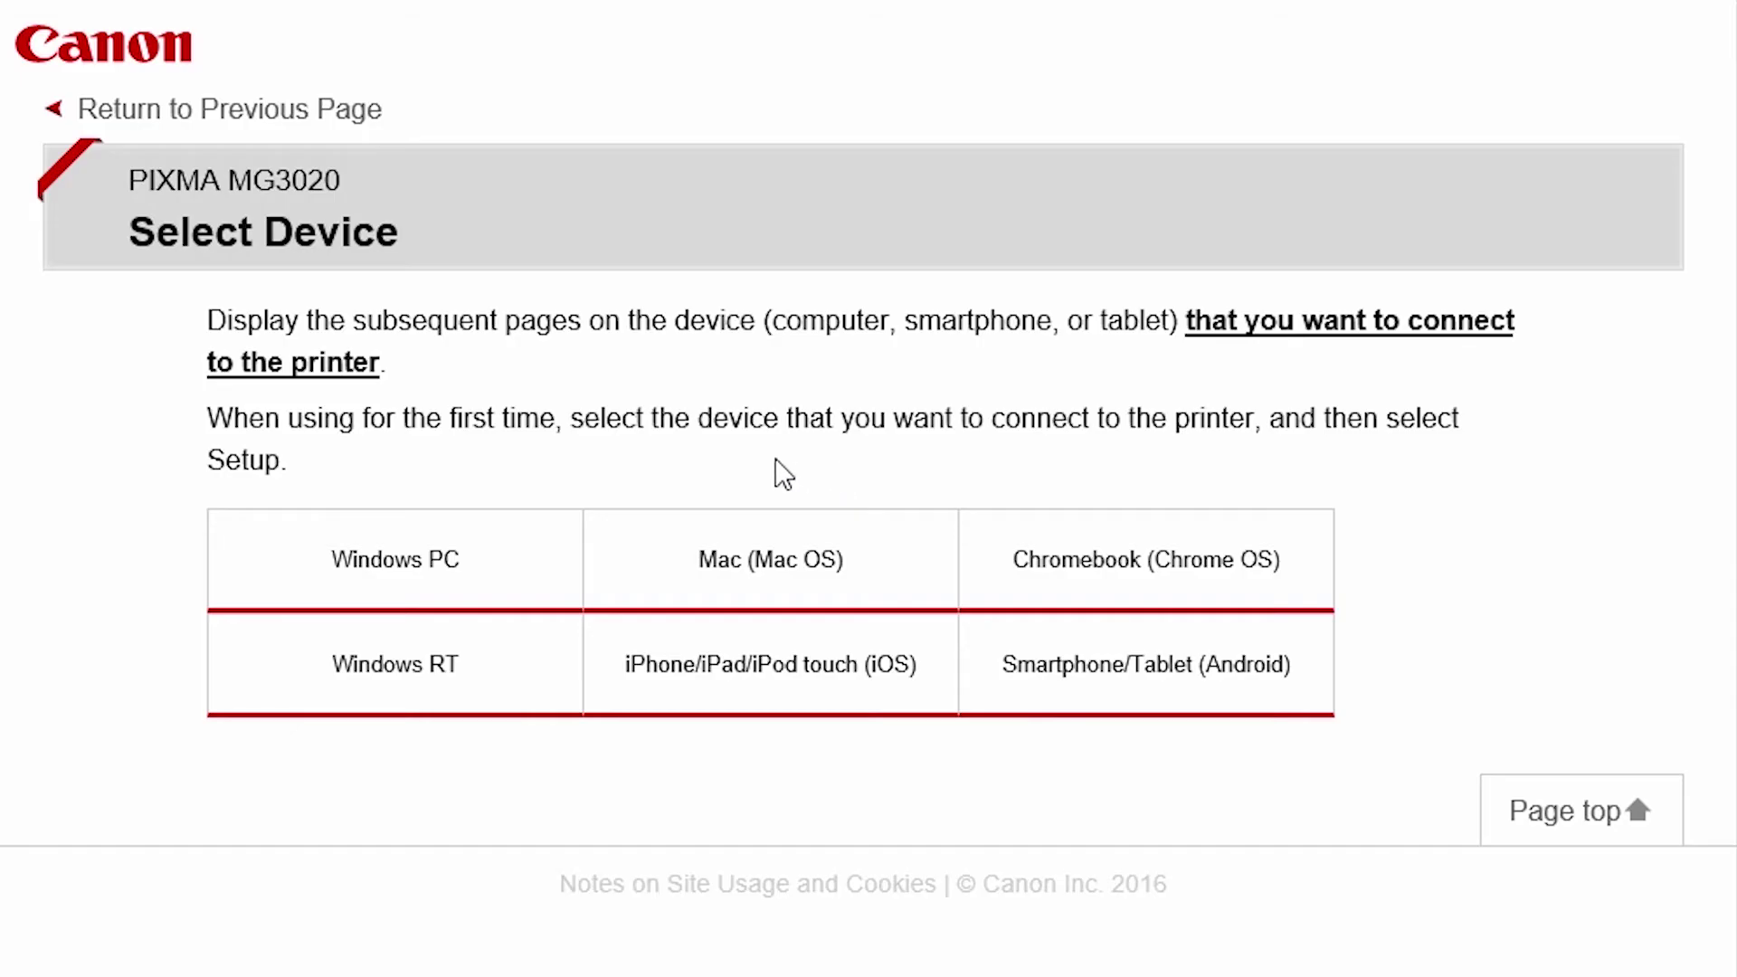
click(505, 554)
scroll(543, 557, down, 2)
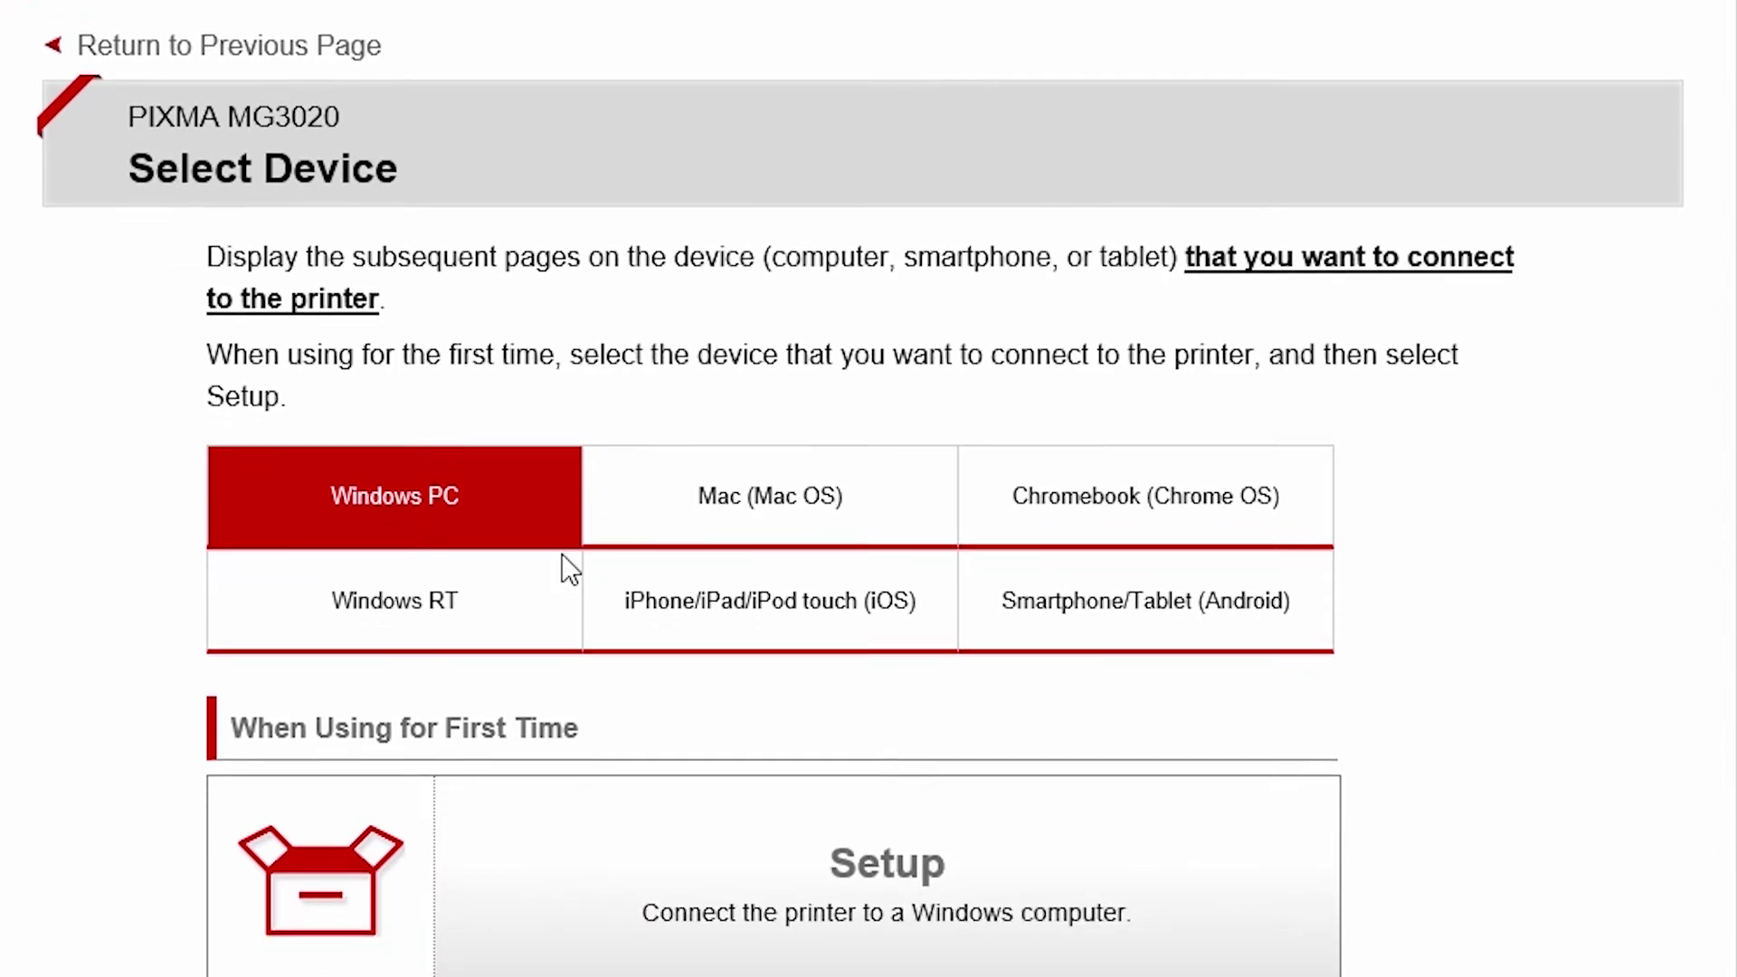
scroll(734, 638, down, 1)
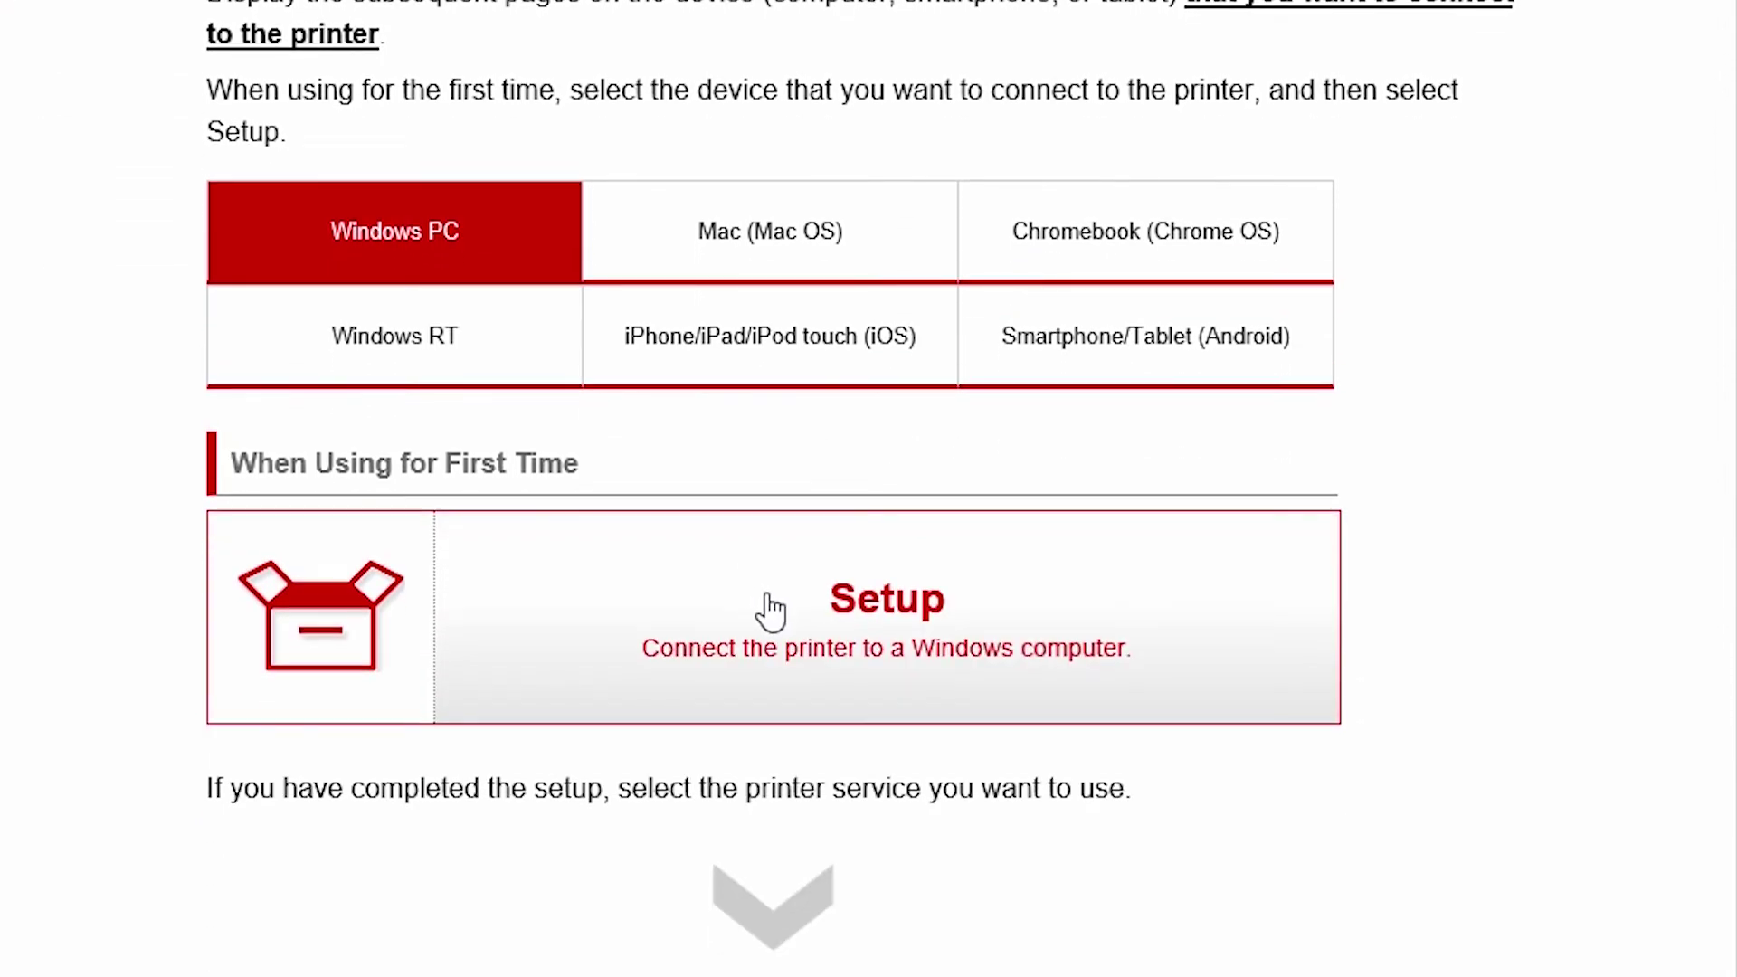
click(771, 610)
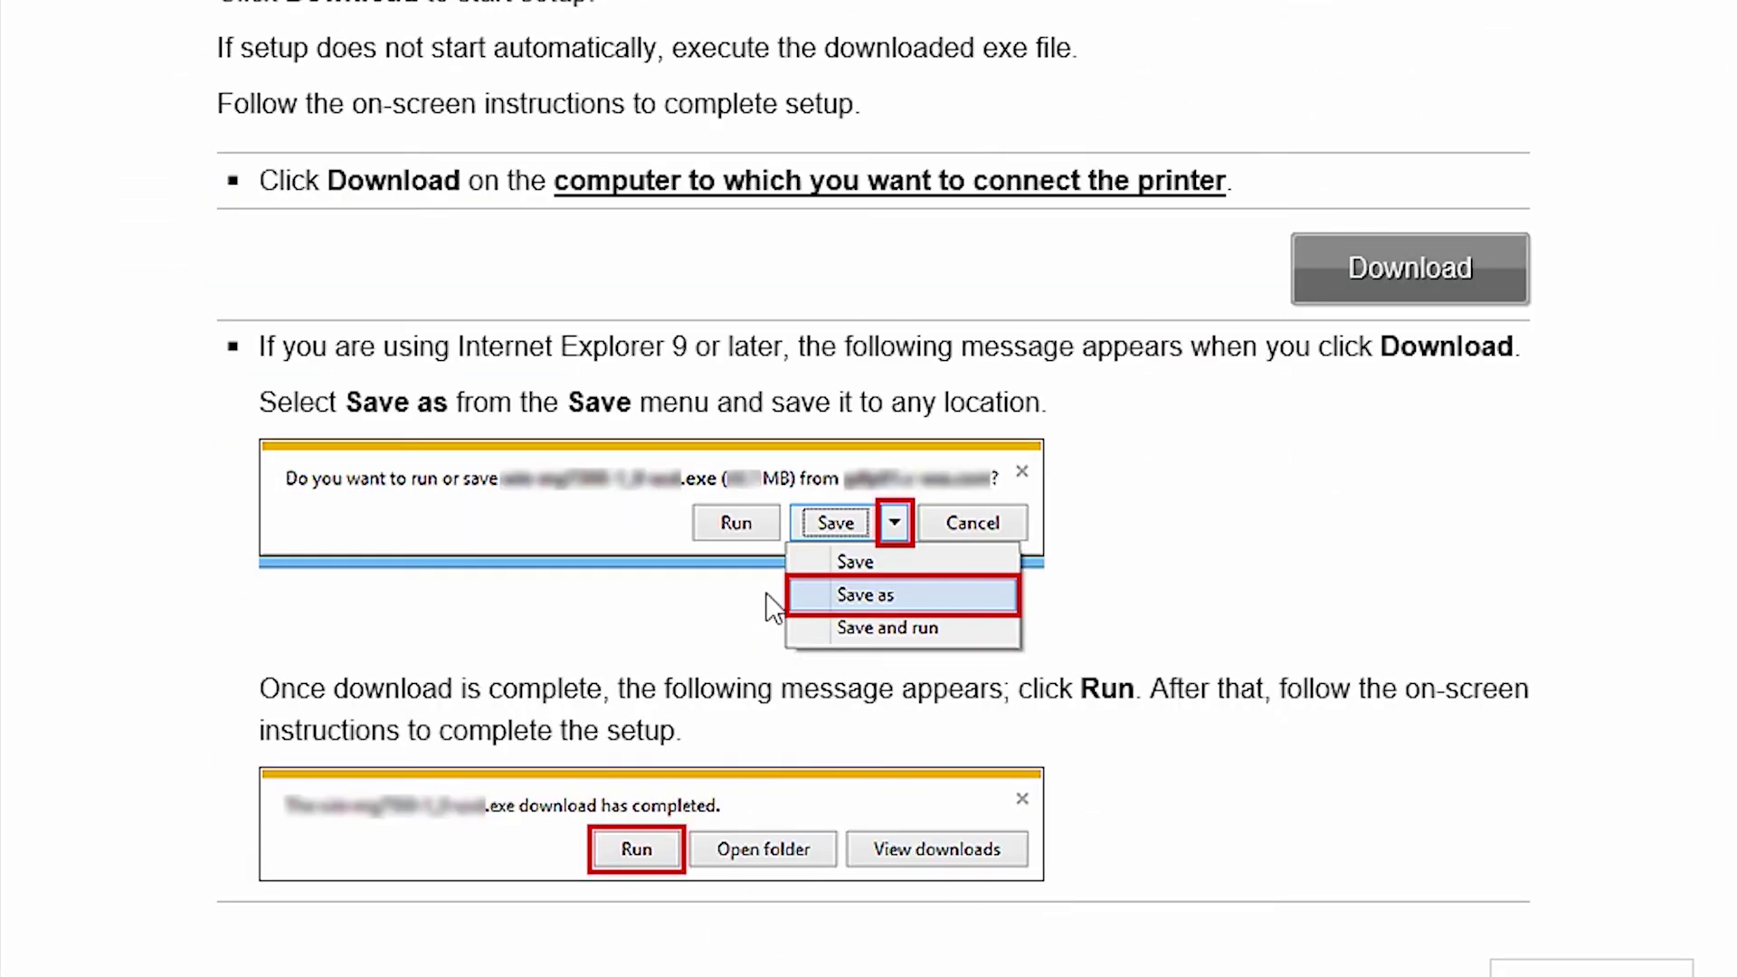
click(1351, 286)
scroll(1300, 291, down, 1)
scroll(1249, 494, down, 2)
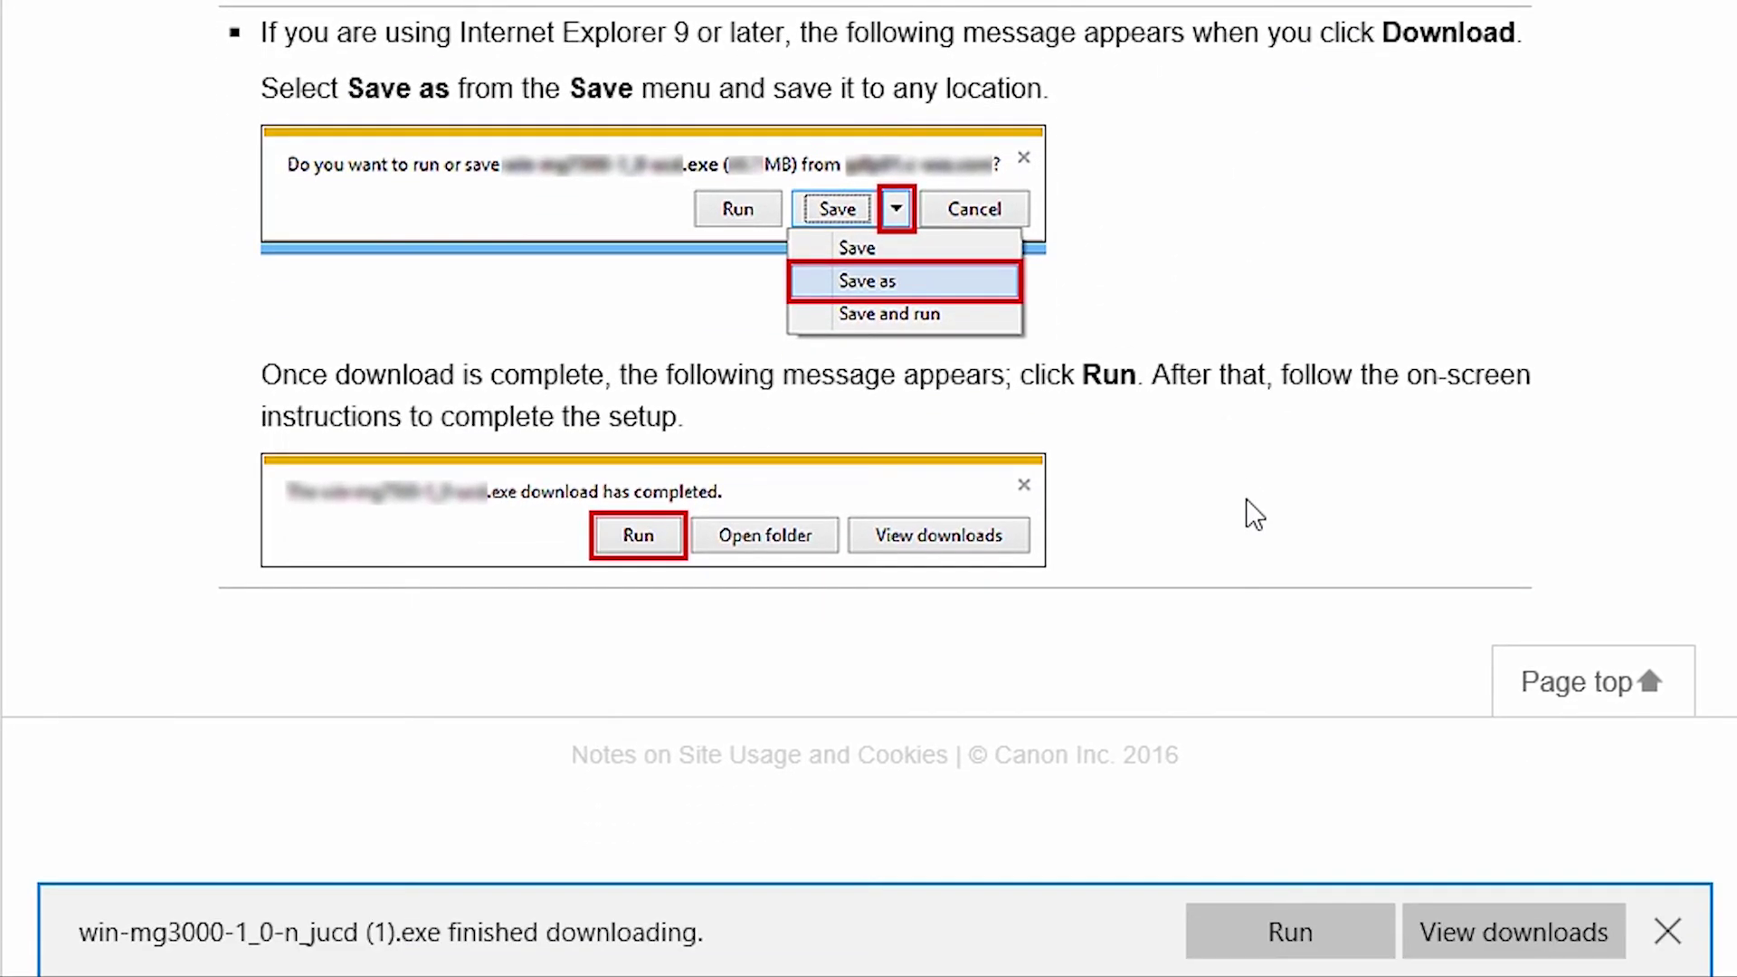
click(1251, 937)
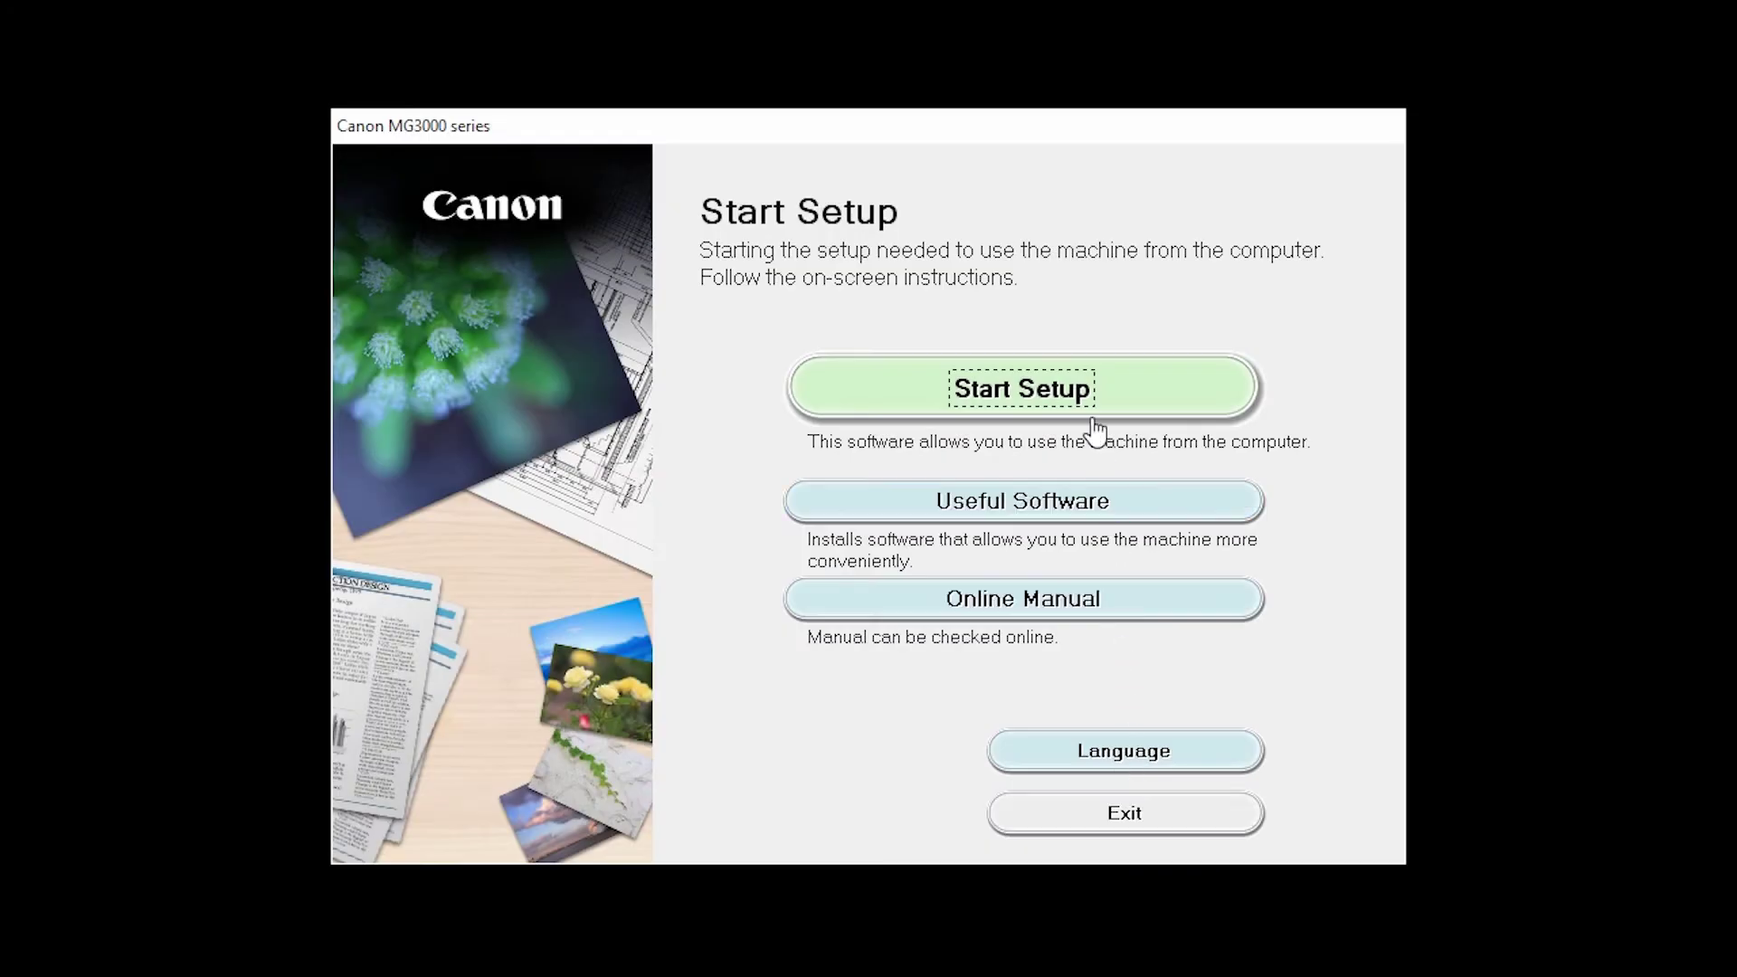
- Start setup for the United States, accept licence and survey, and keep the firewall block deactivated
click(1091, 390)
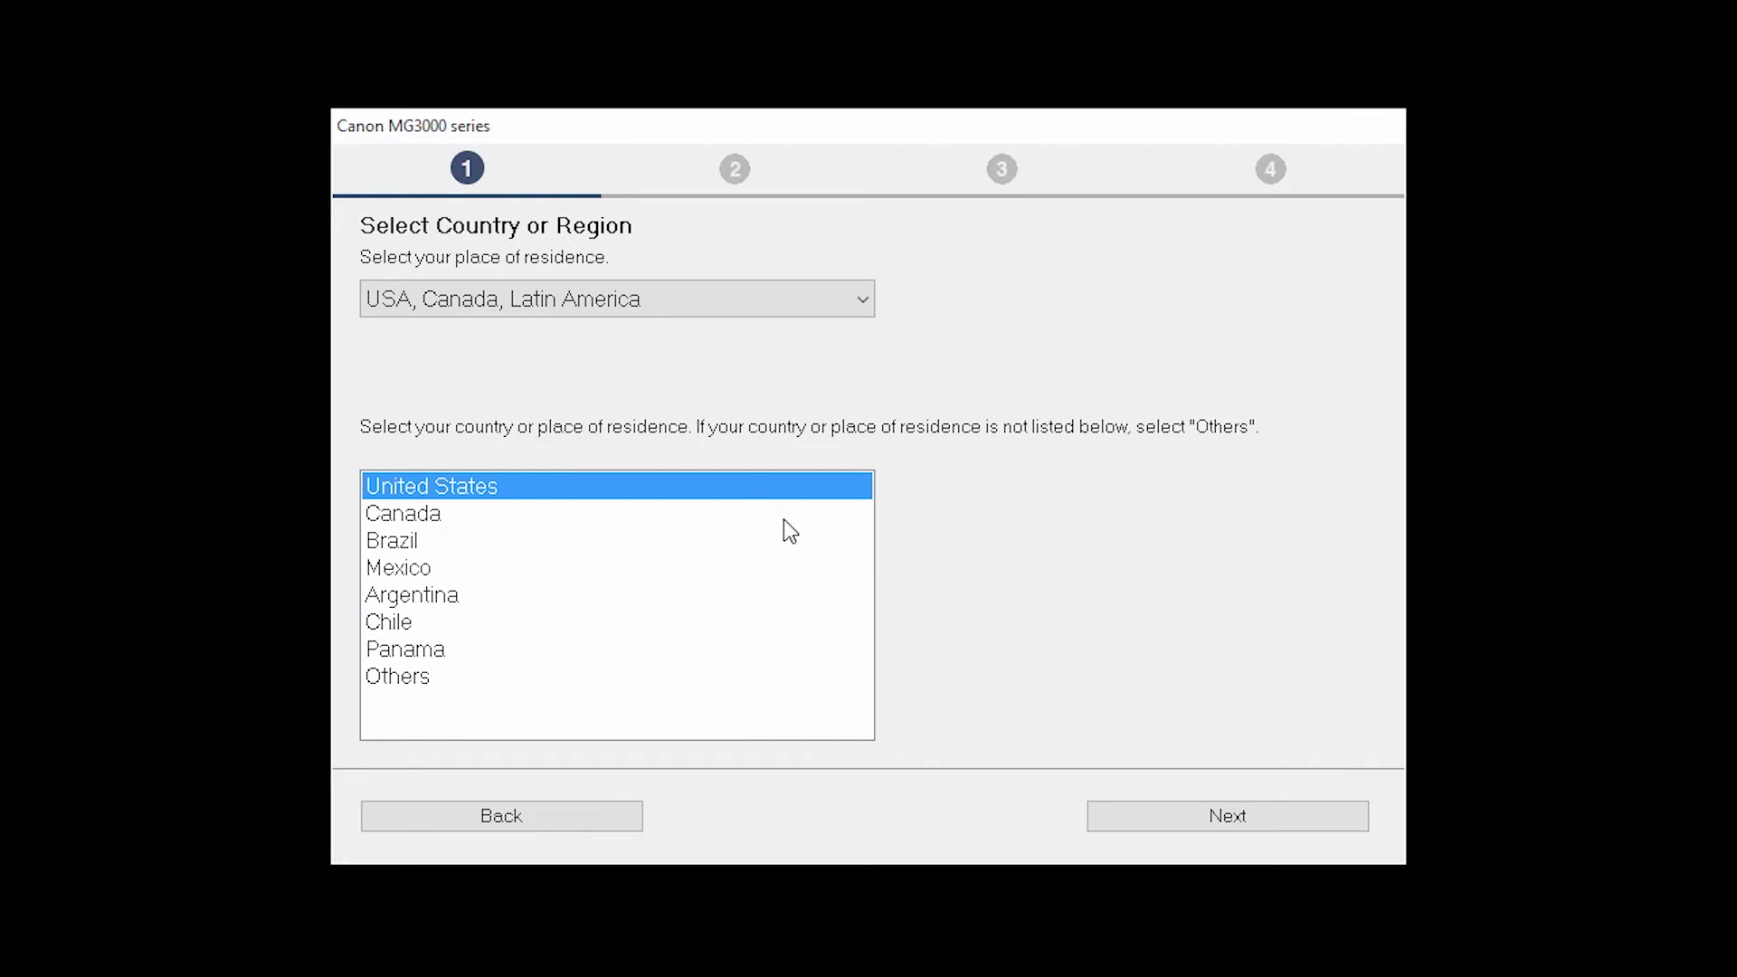
click(1229, 819)
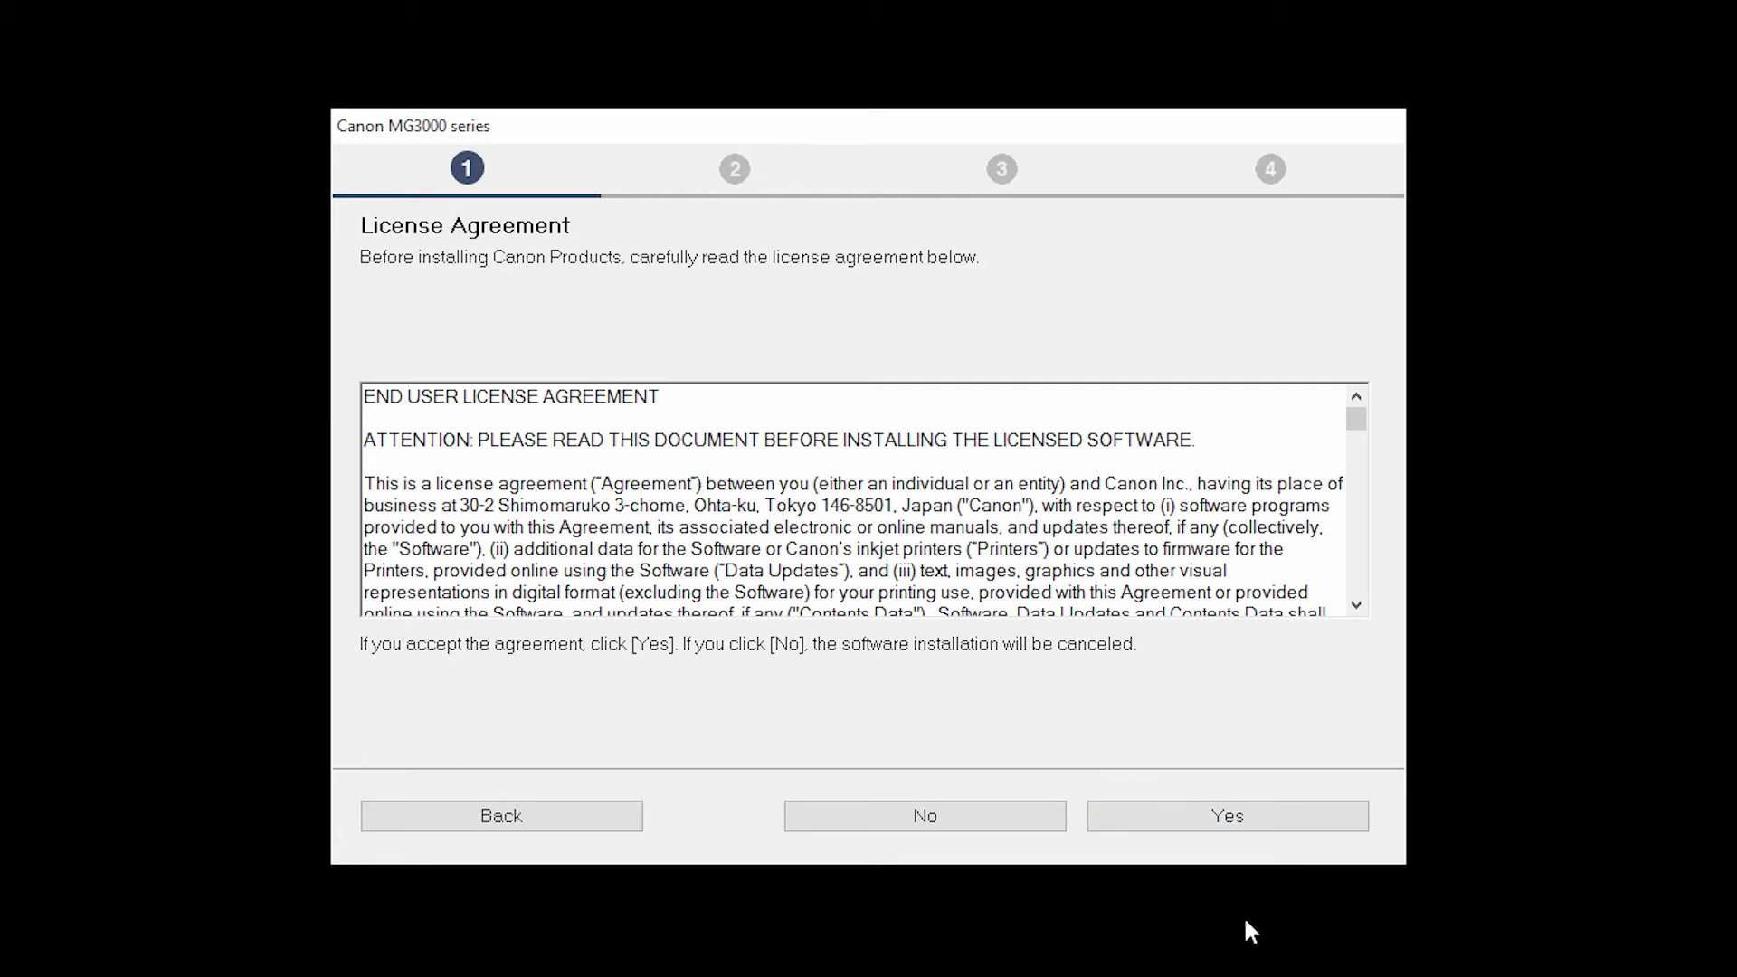
click(1259, 820)
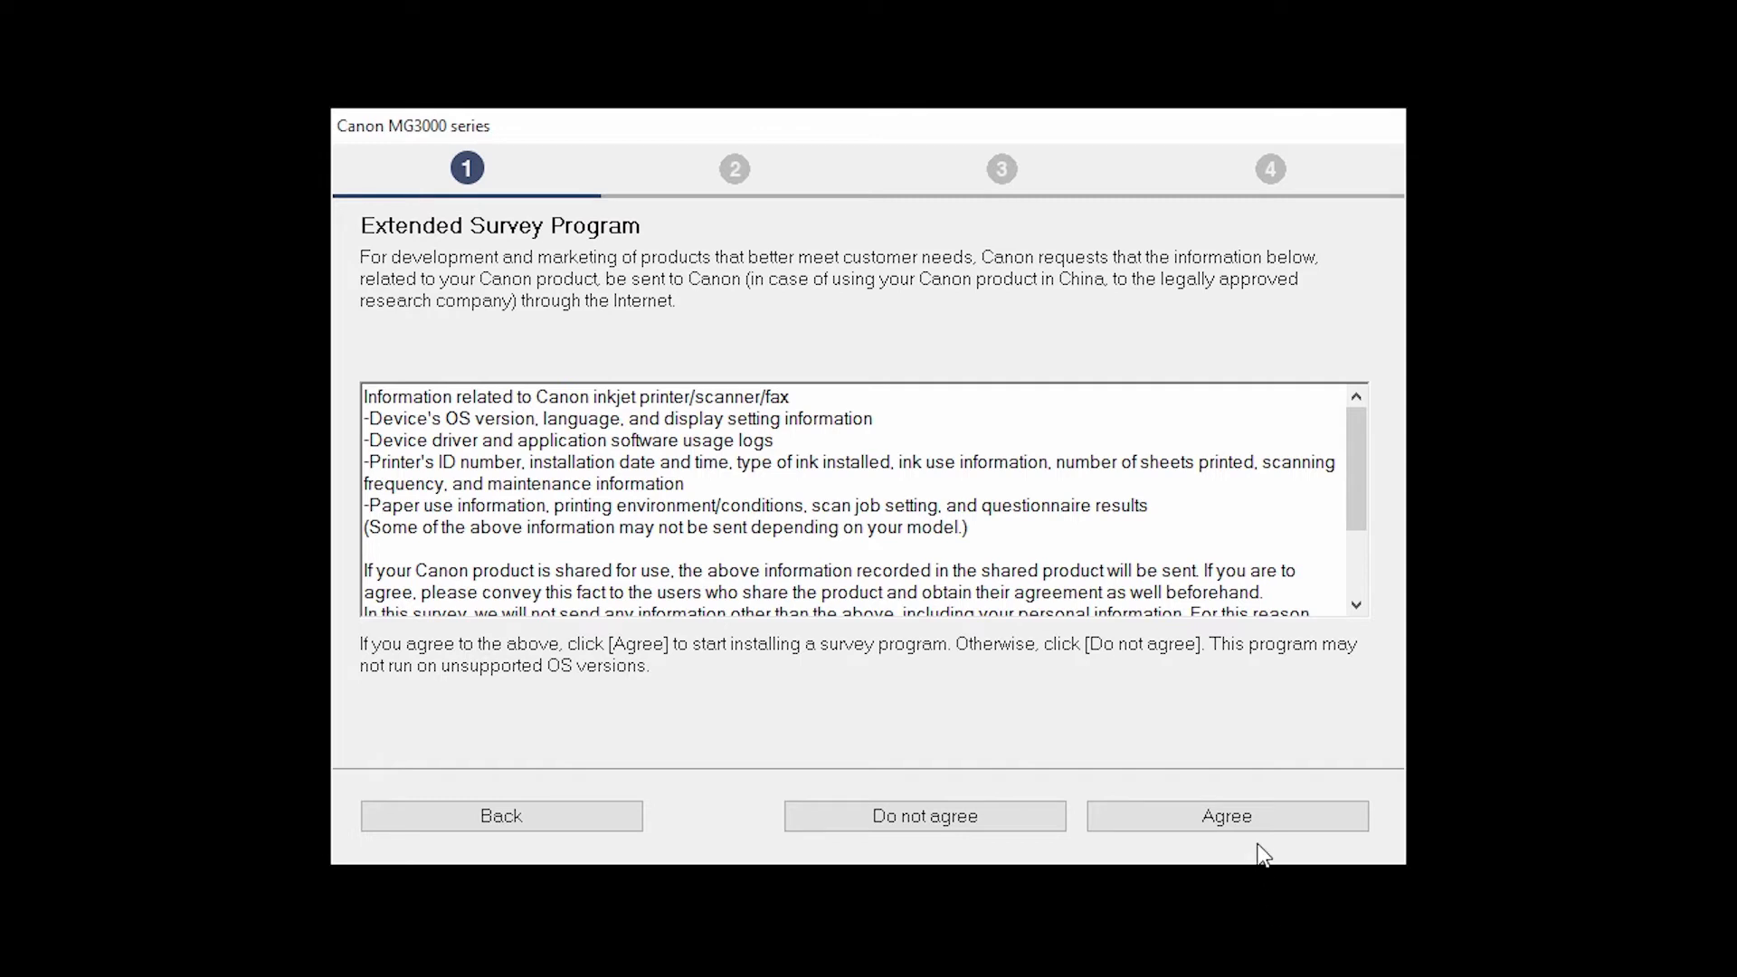
click(1251, 821)
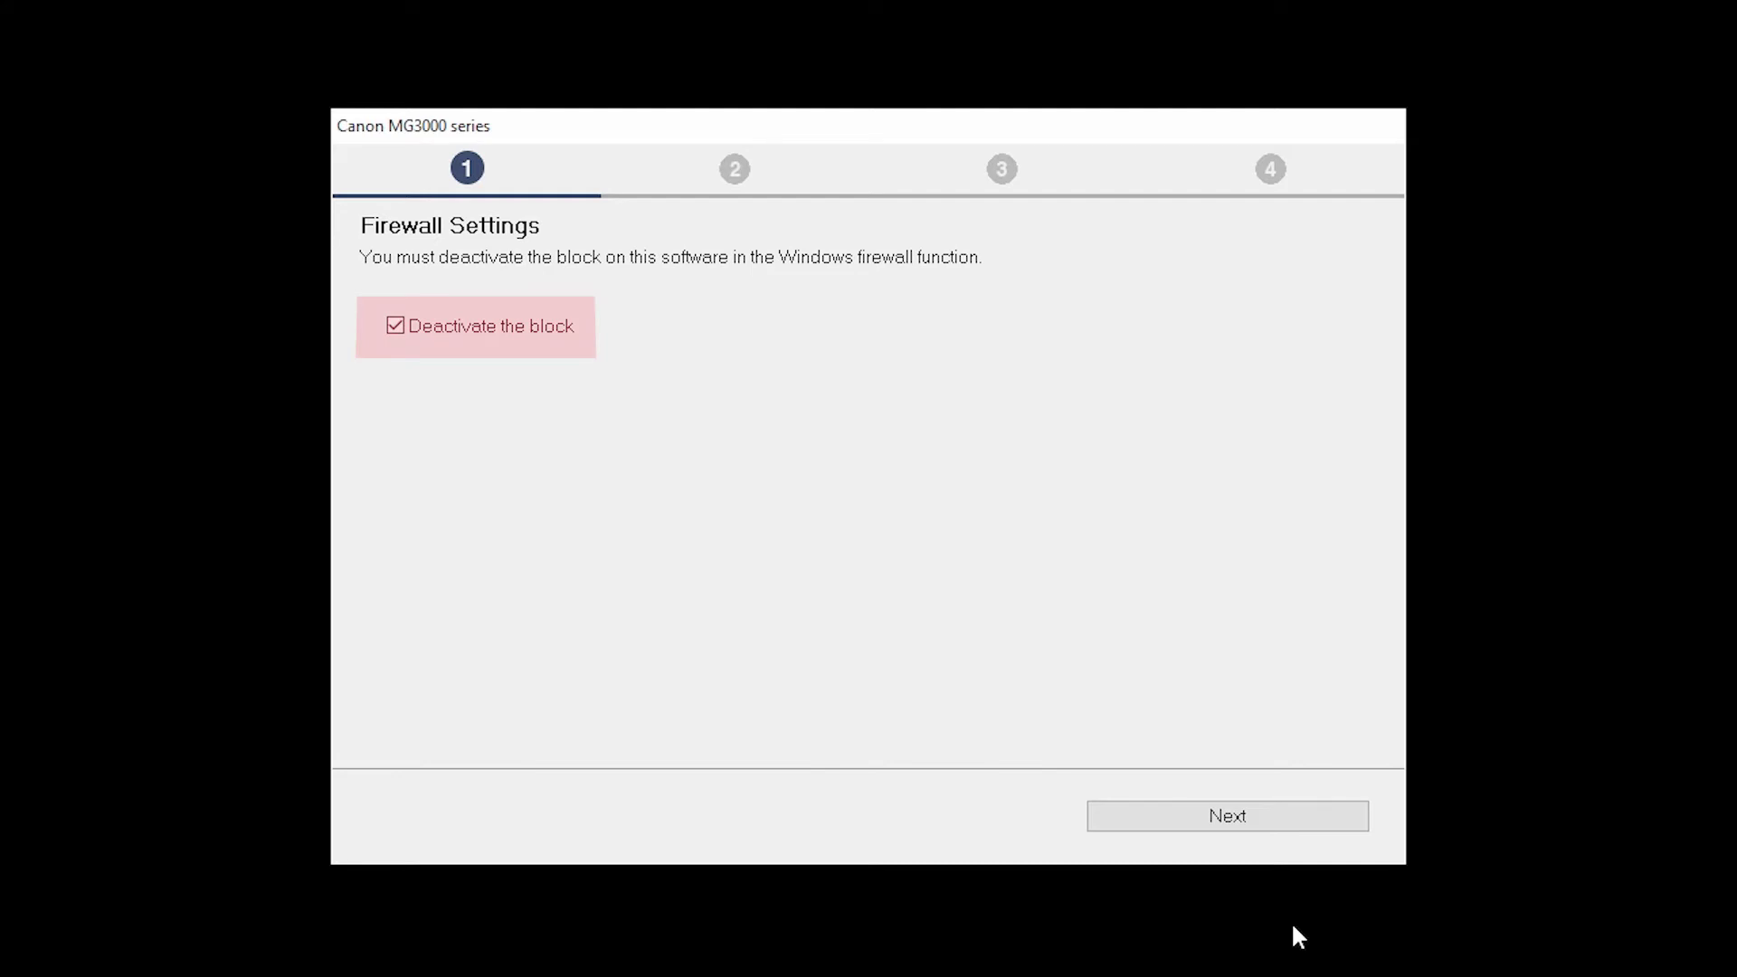
click(1229, 818)
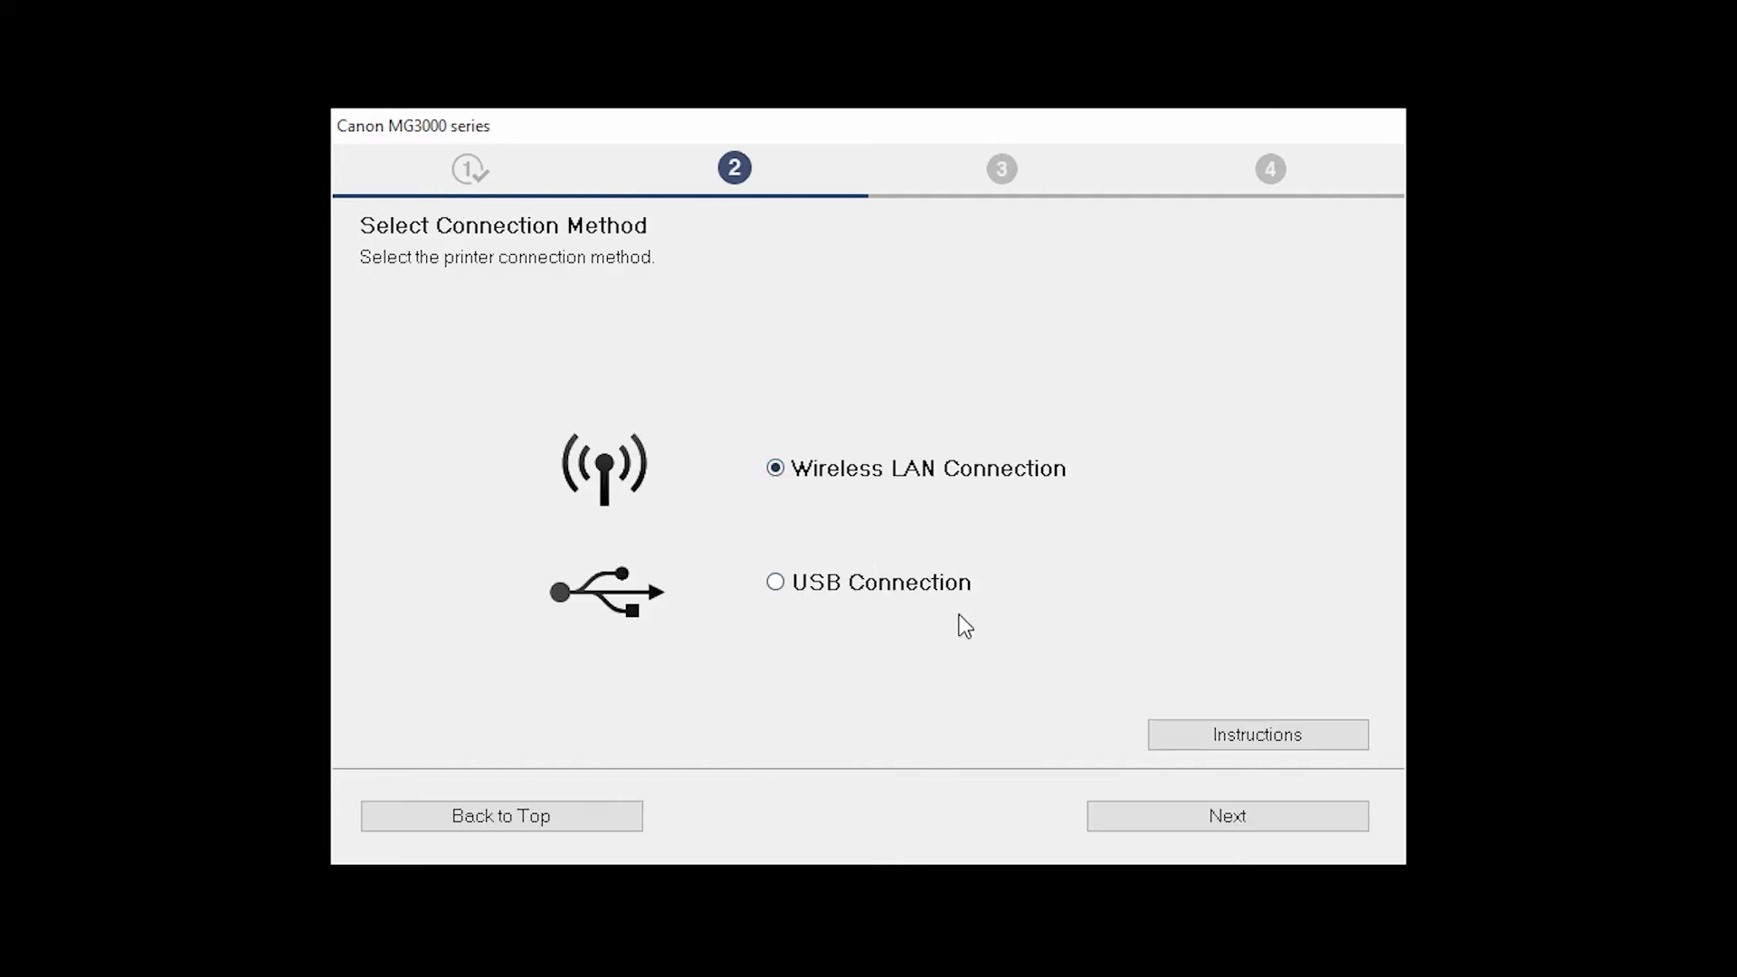
- Choose Wireless LAN Connection, confirm the printer is on, and follow the guided network setup
click(1218, 818)
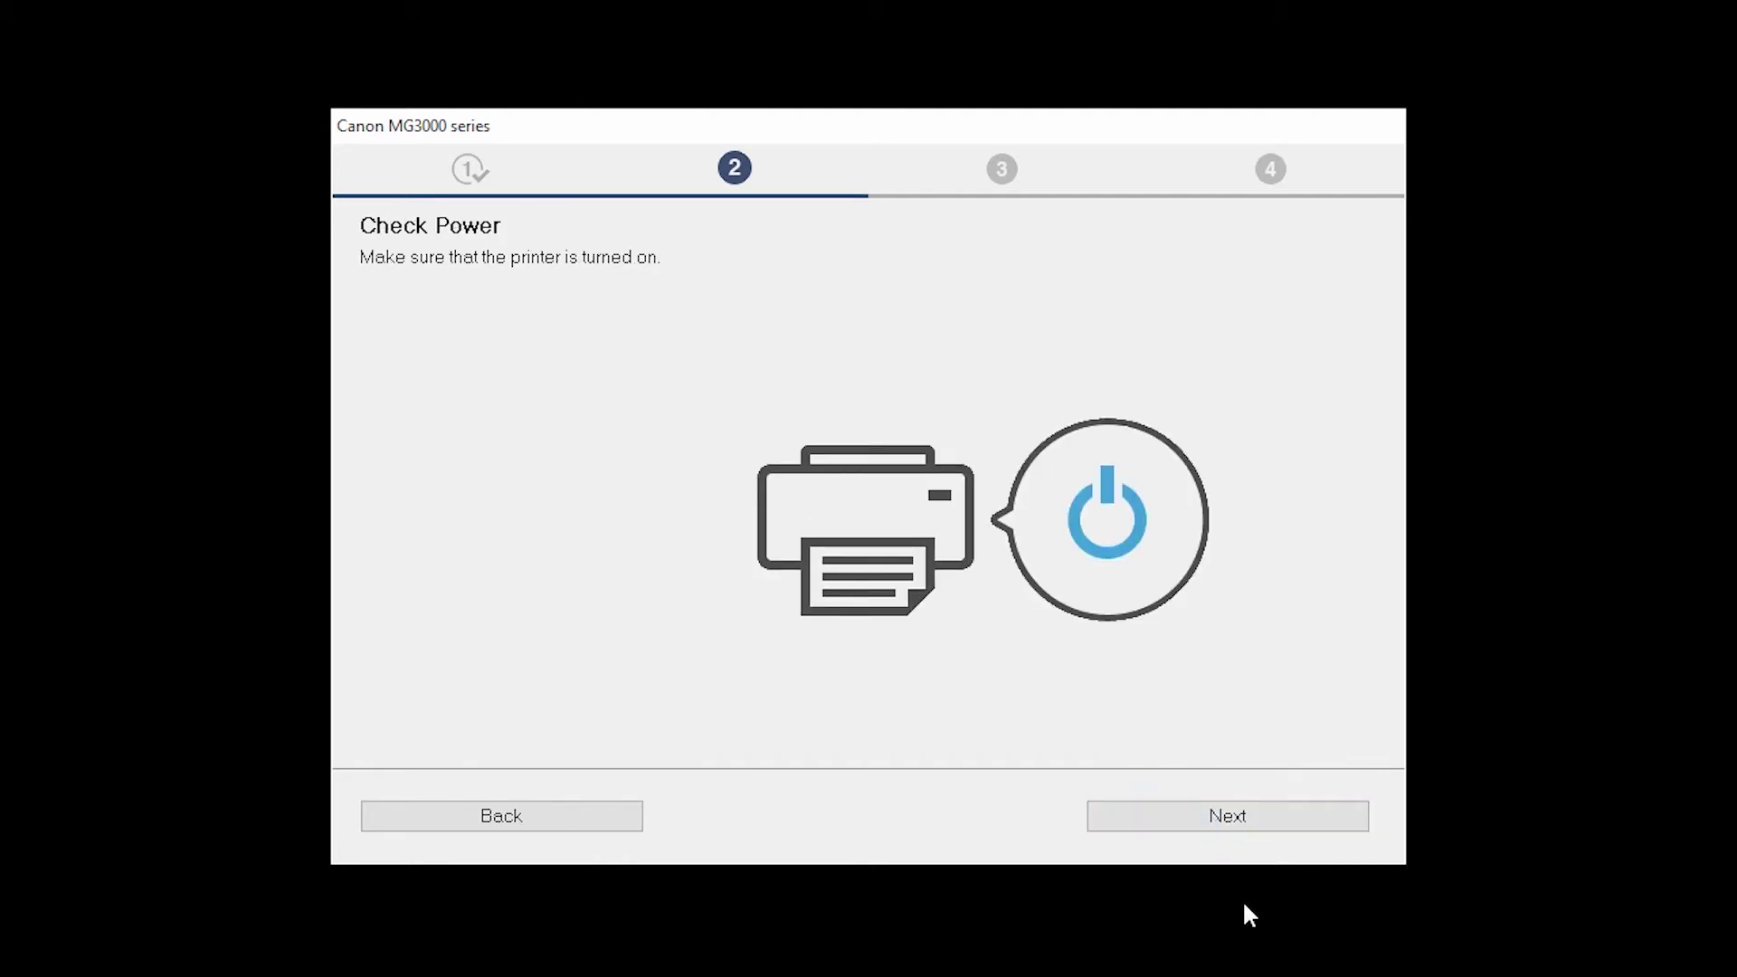
click(1246, 830)
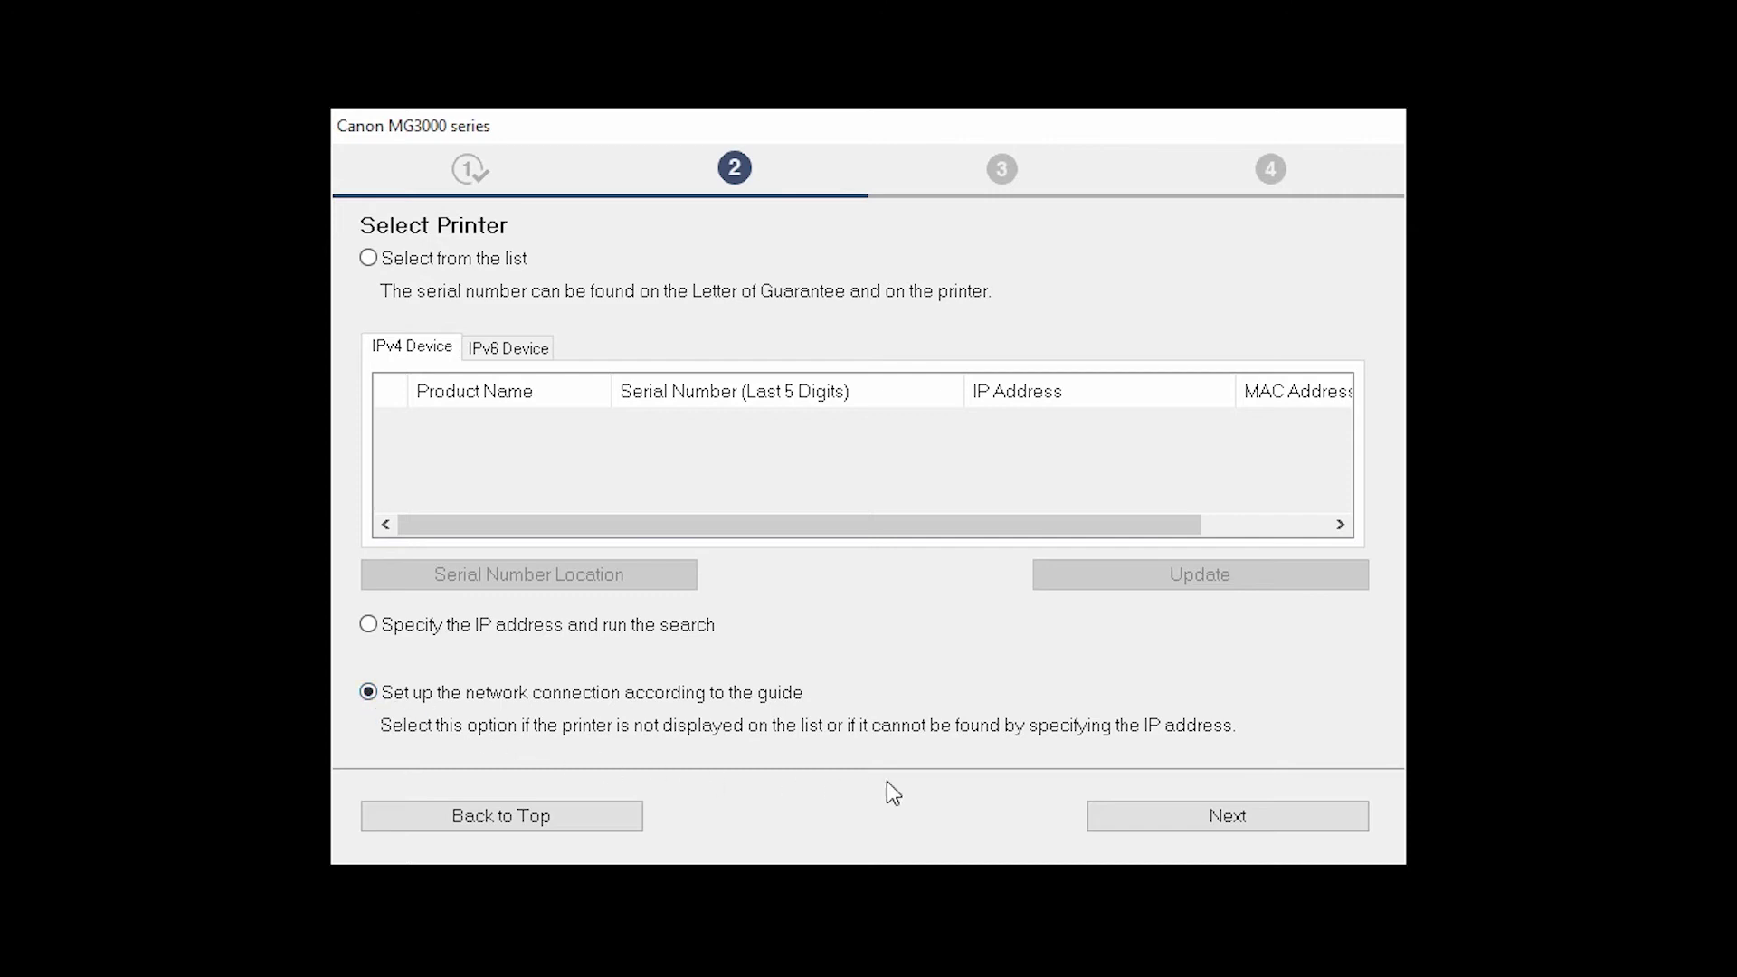
click(1184, 819)
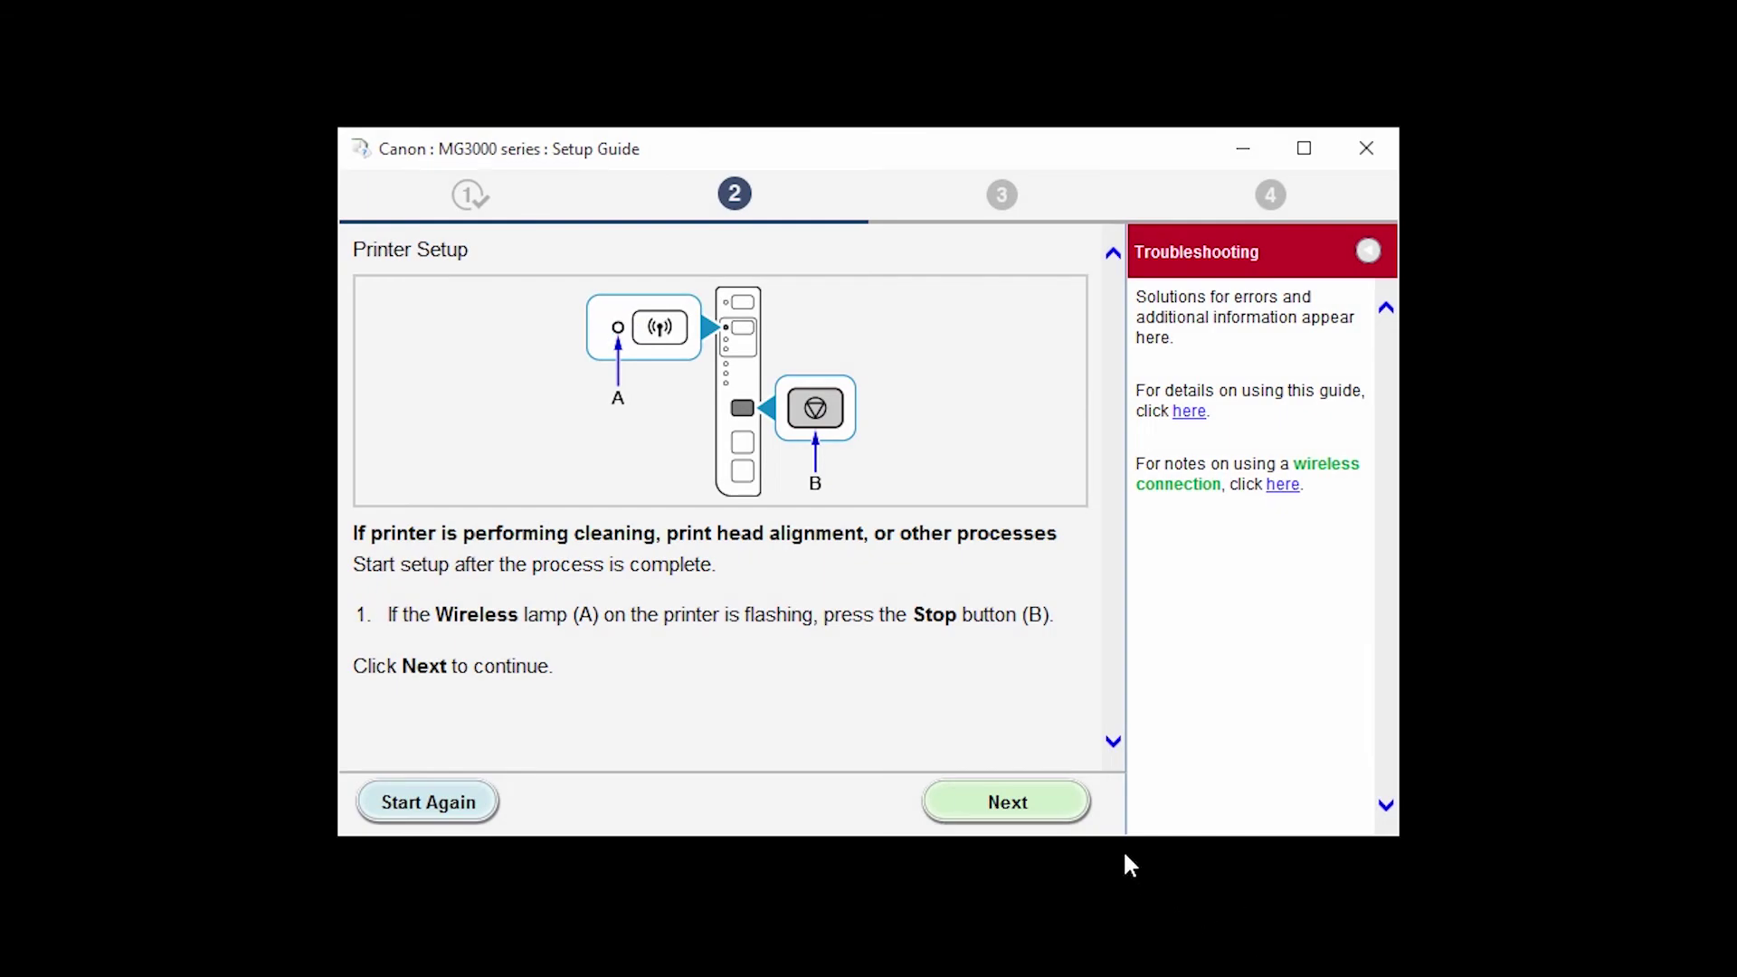
click(1056, 814)
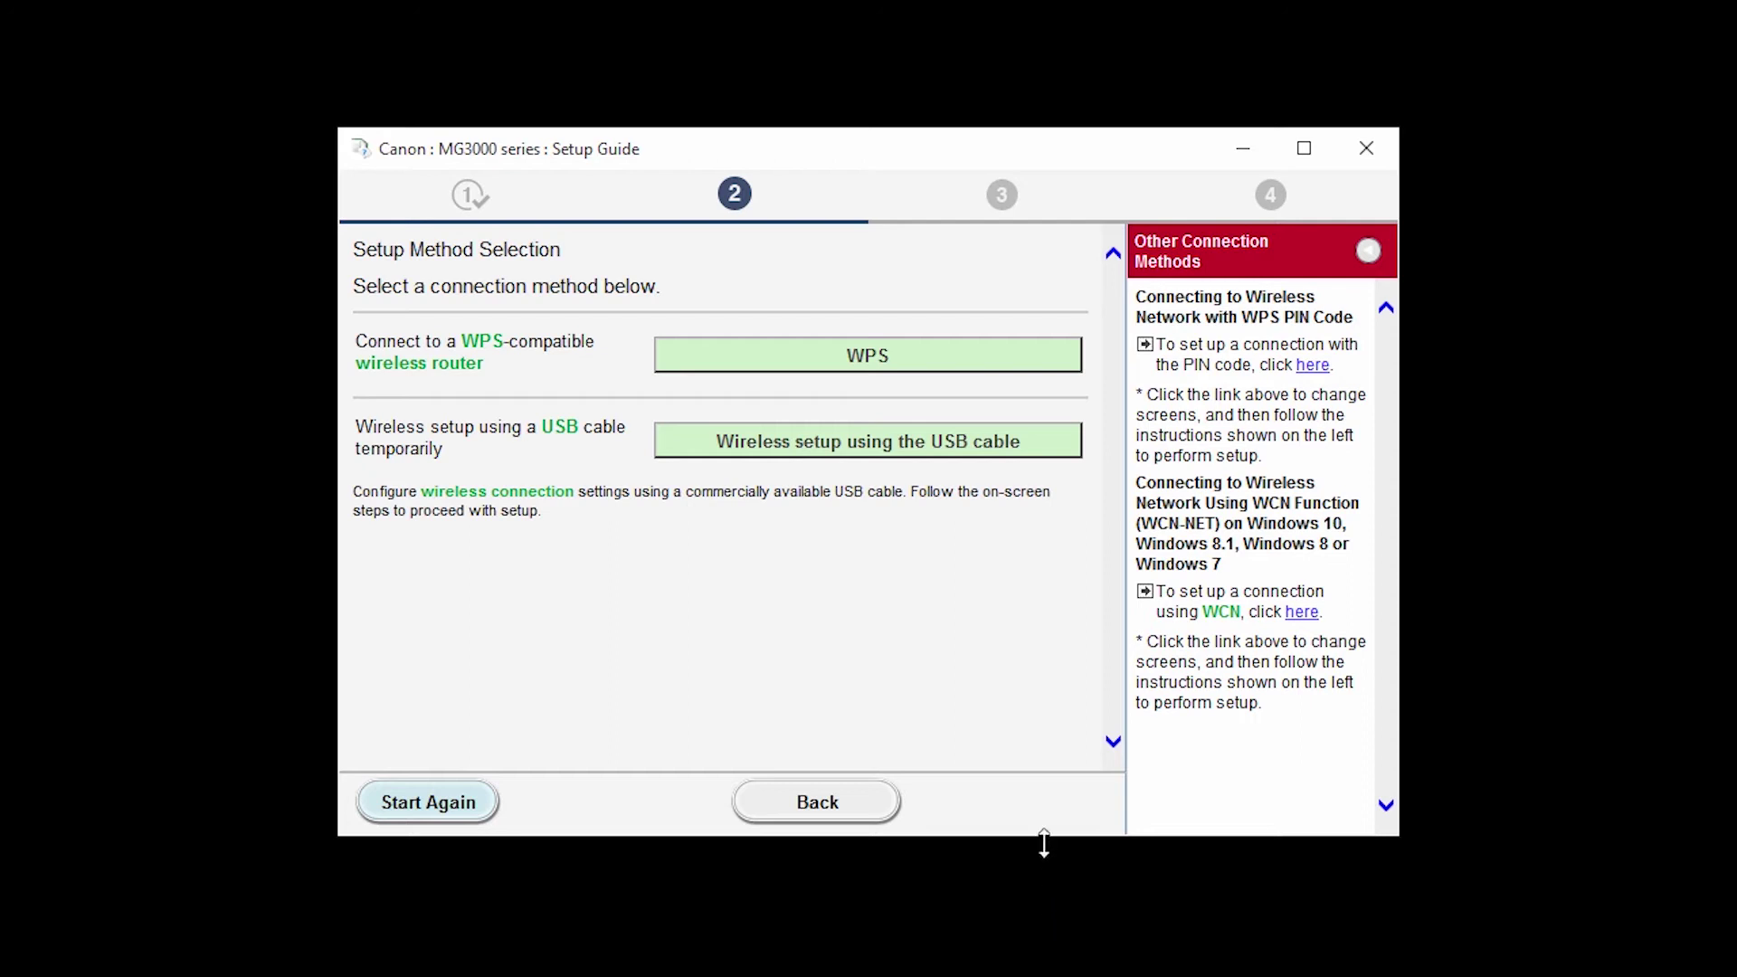
- Connect the printer wirelessly using a temporary USB cable, then proceed to software installation
click(1031, 459)
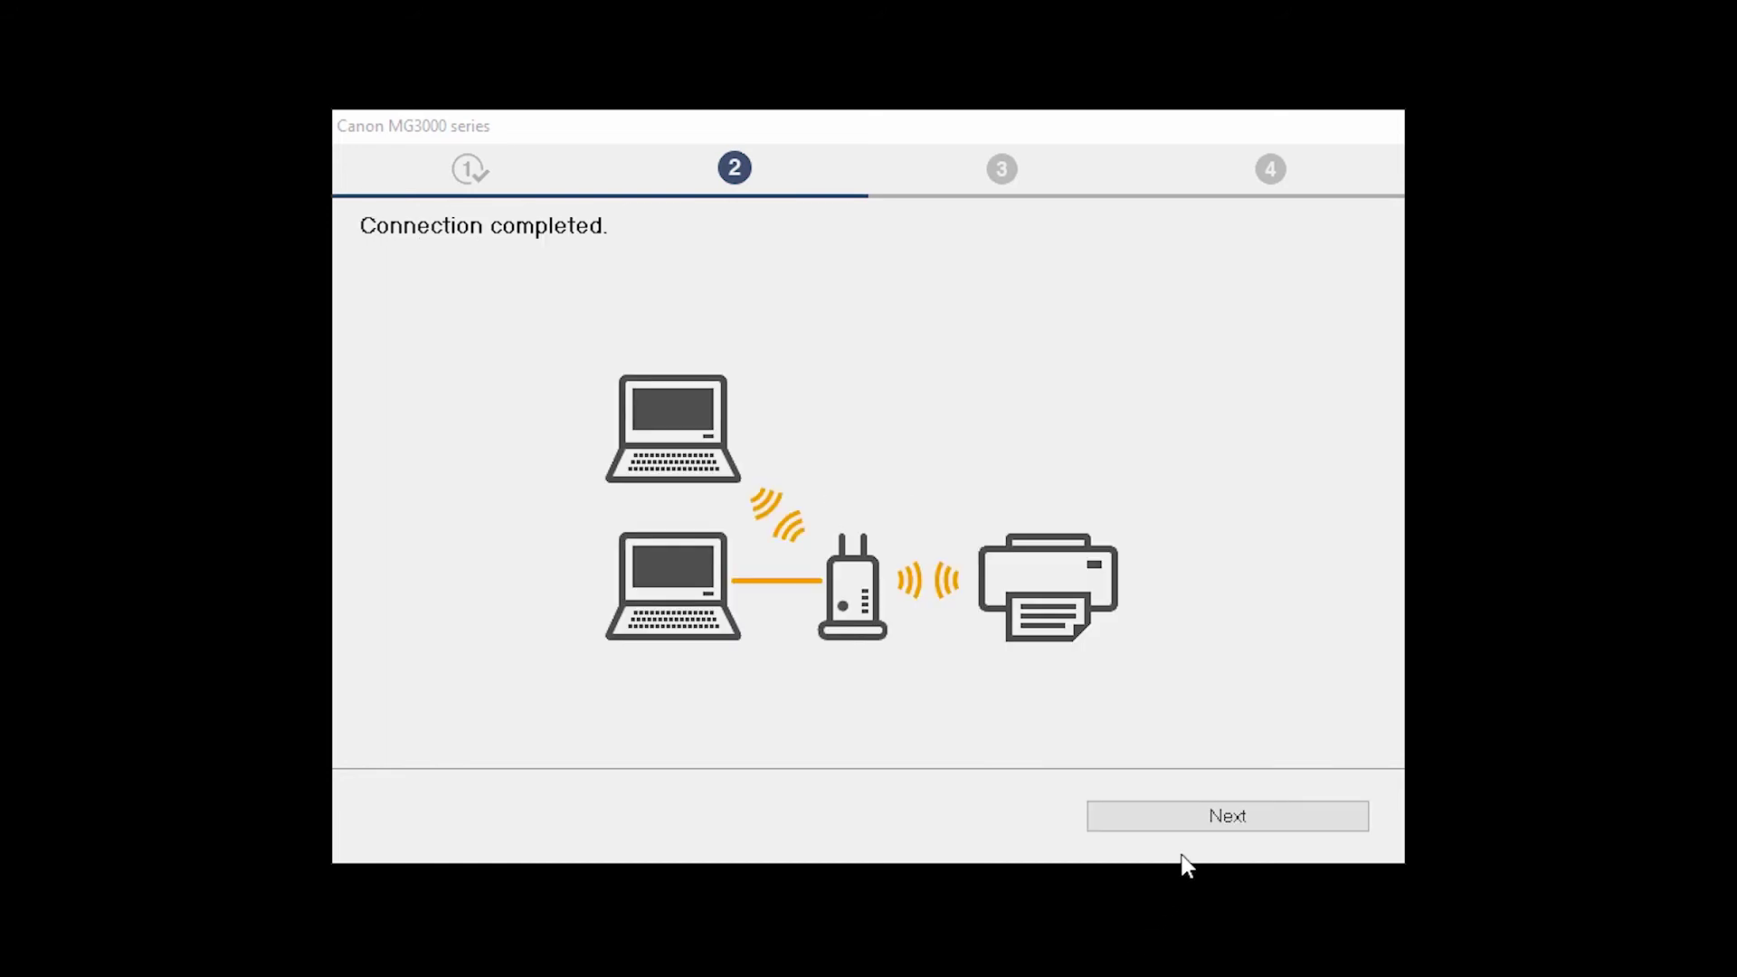
click(1207, 821)
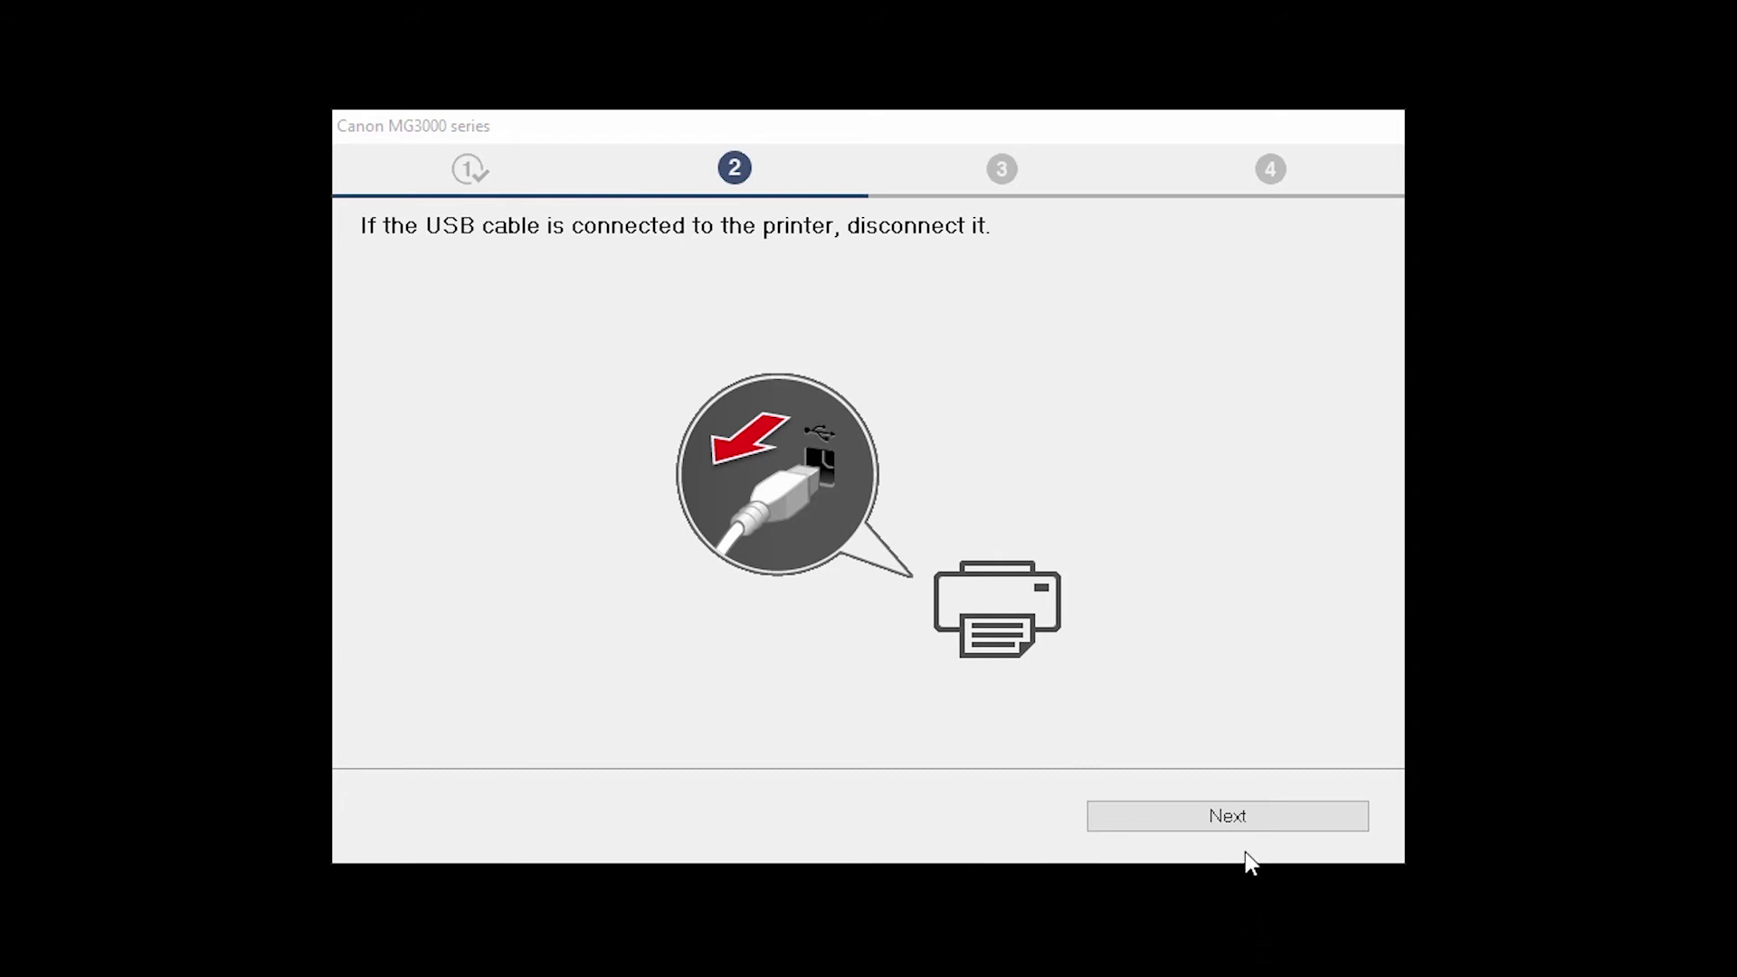
click(1246, 828)
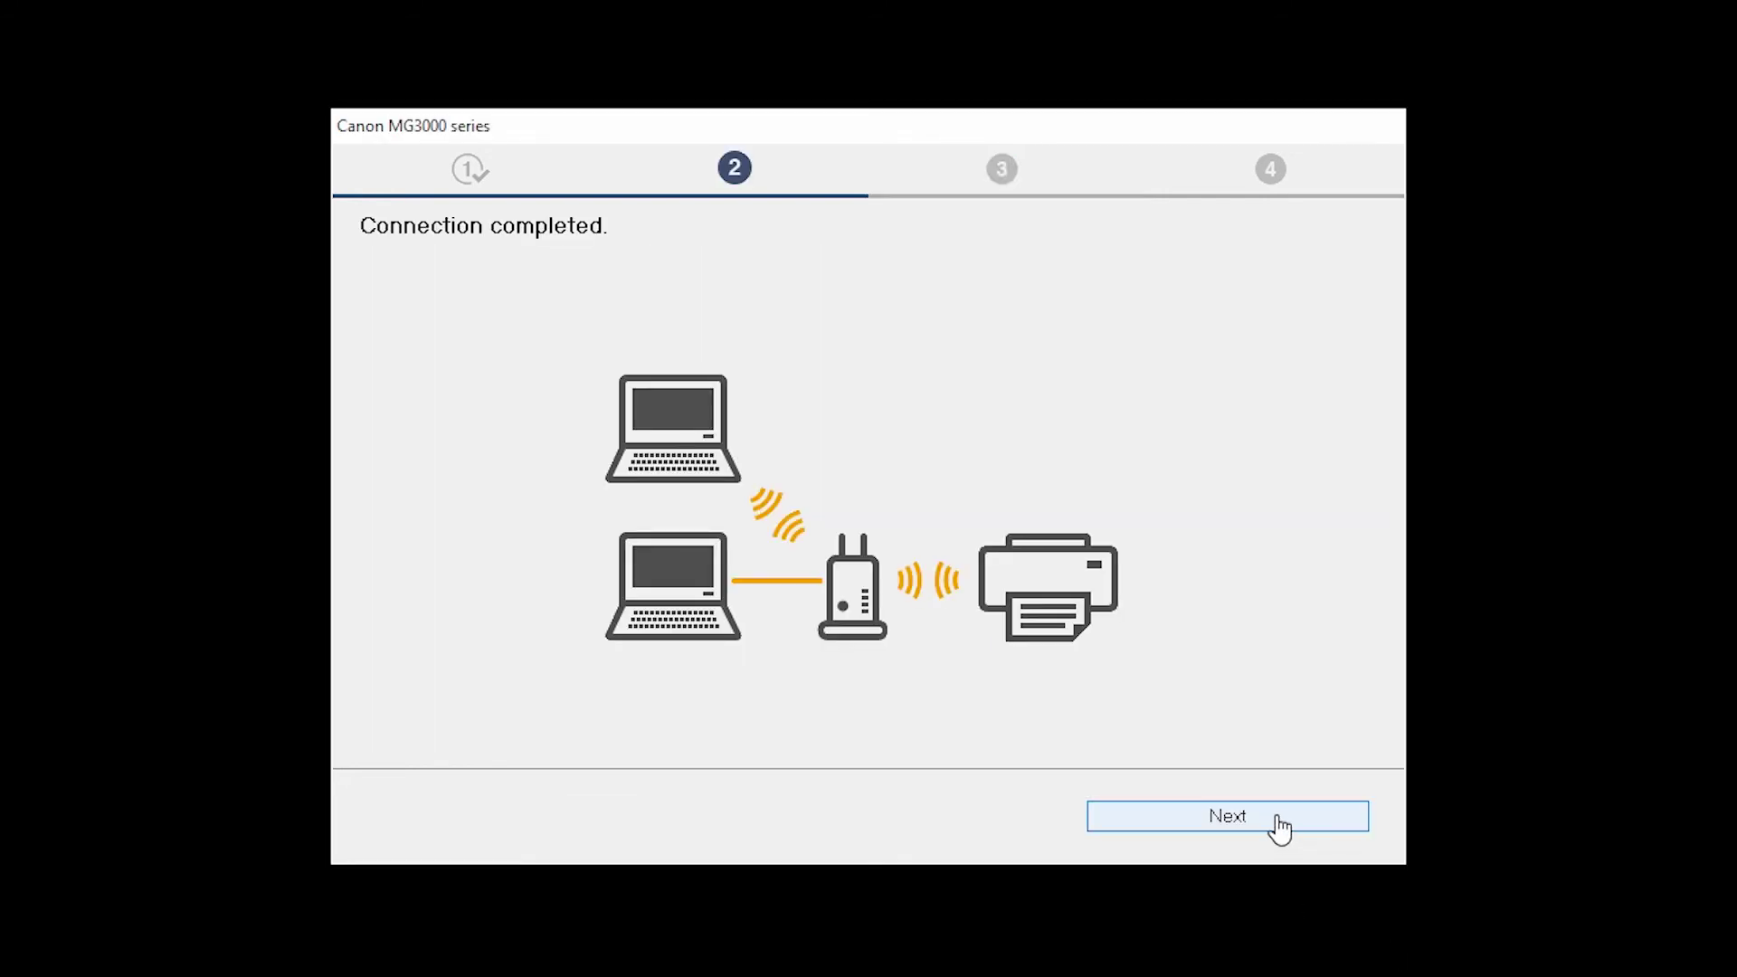
click(1280, 829)
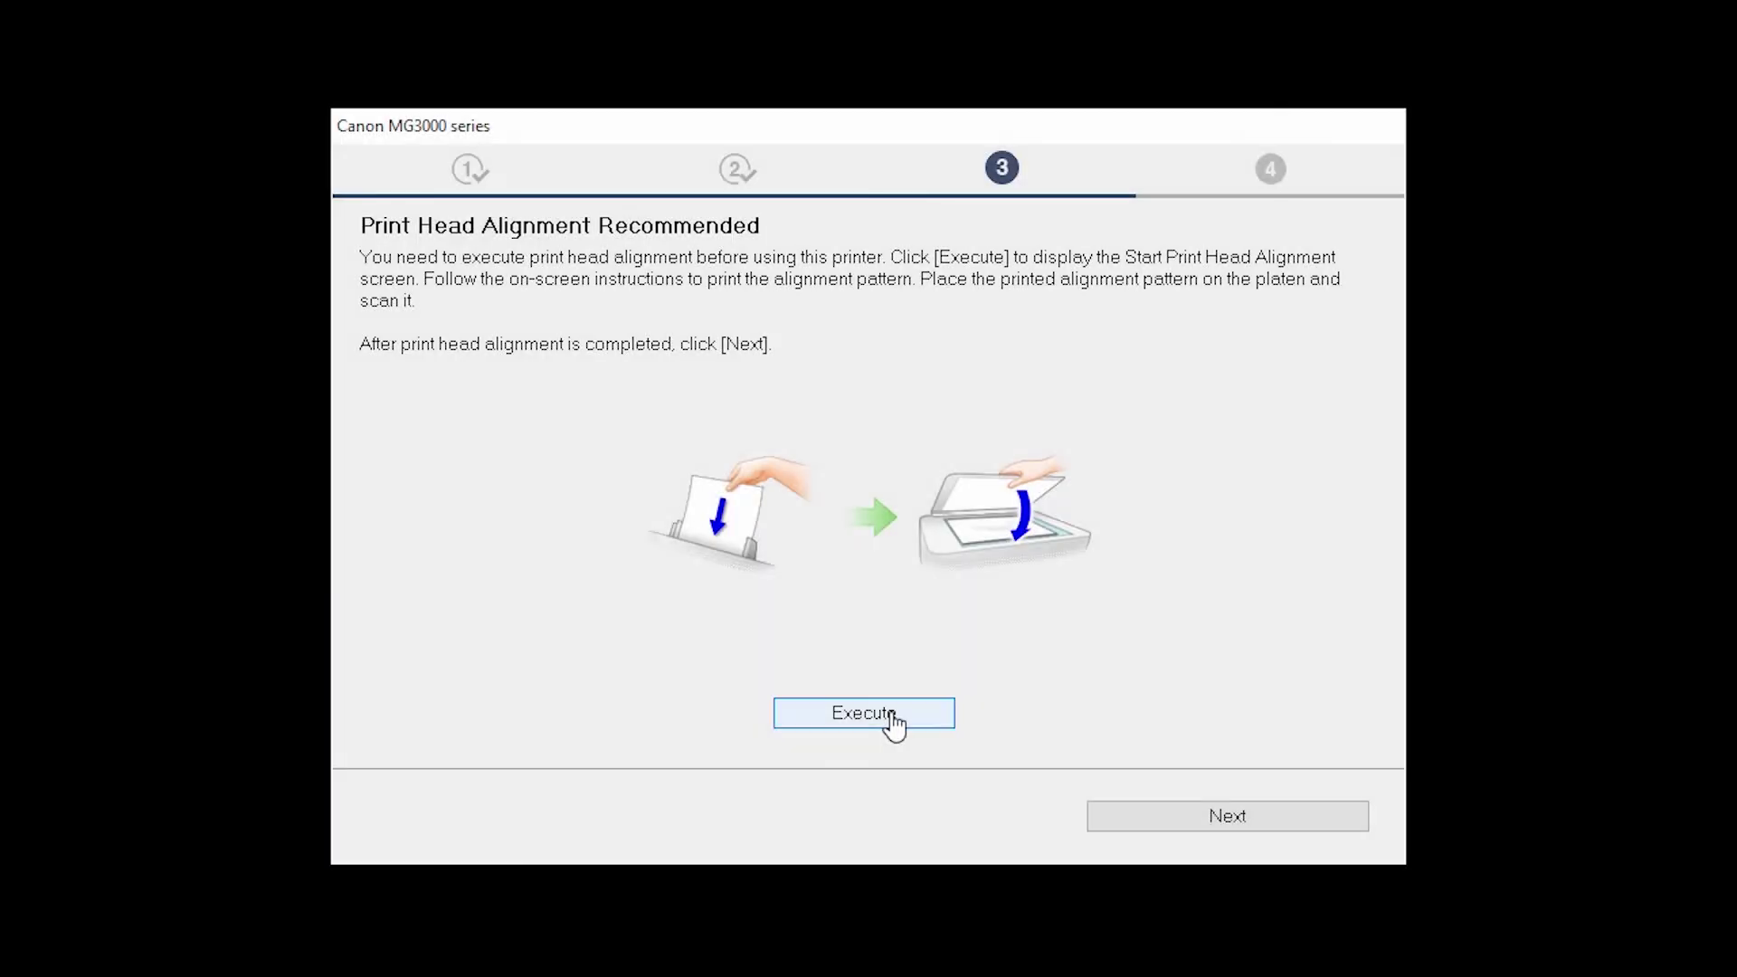
- Skip print head alignment and the test print, keeping the MG3000 as the default printer
click(1228, 819)
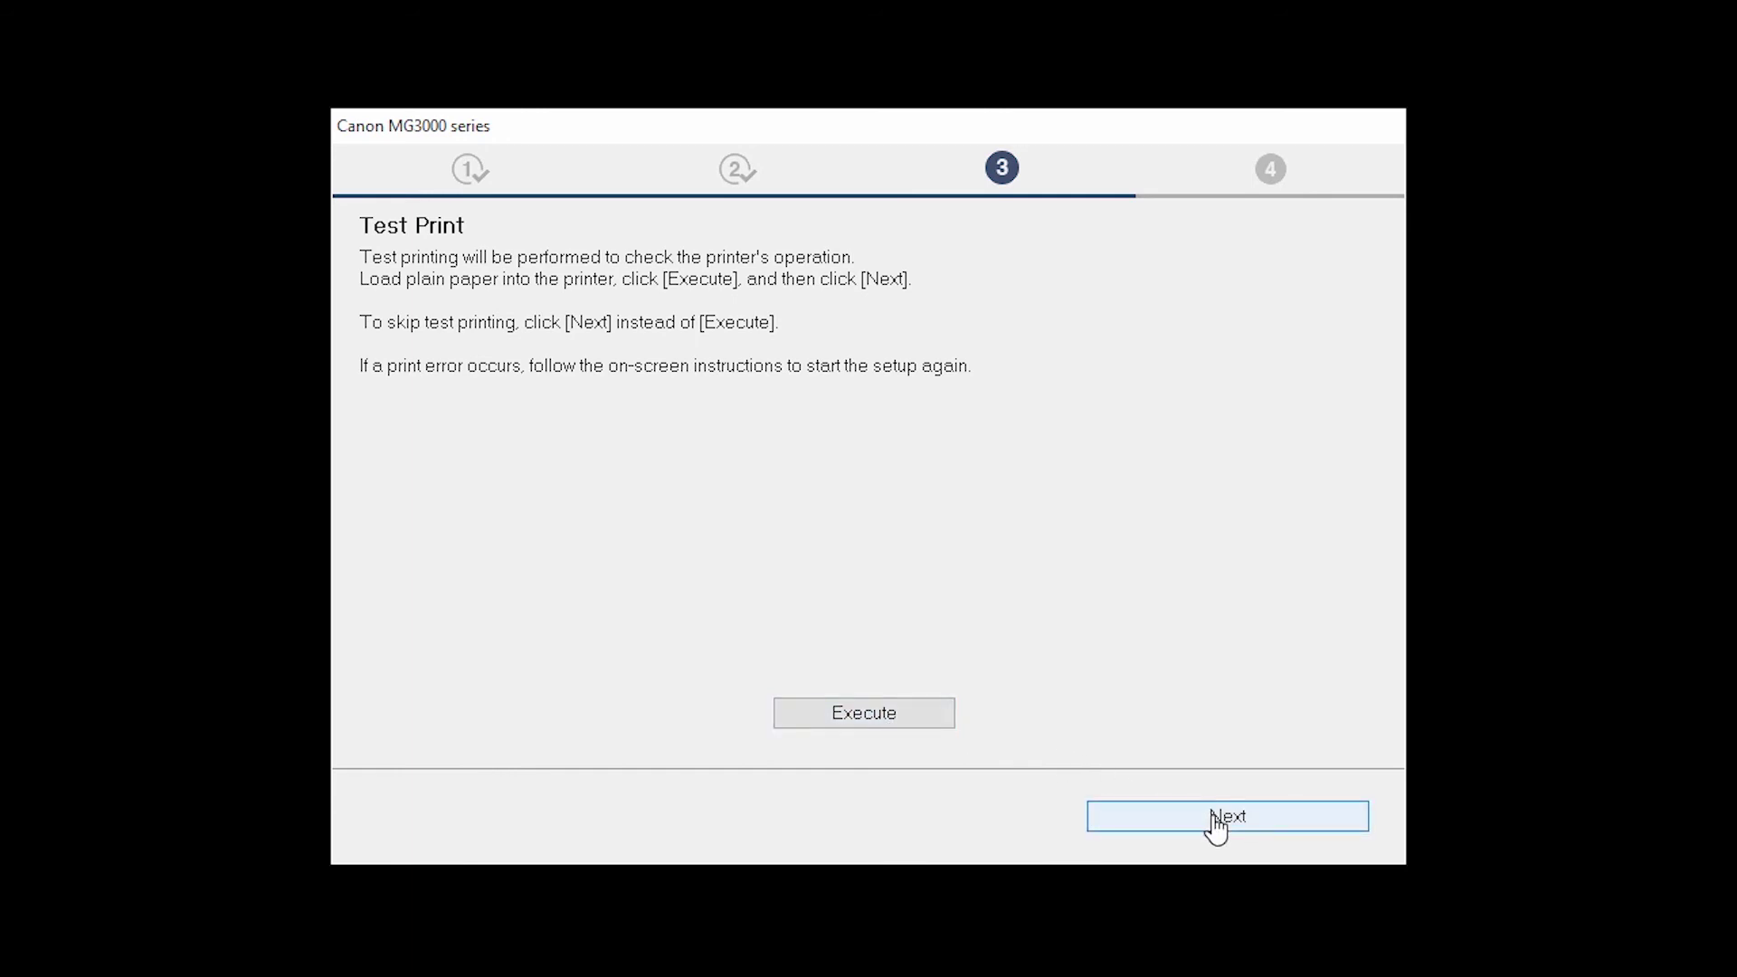
click(1215, 819)
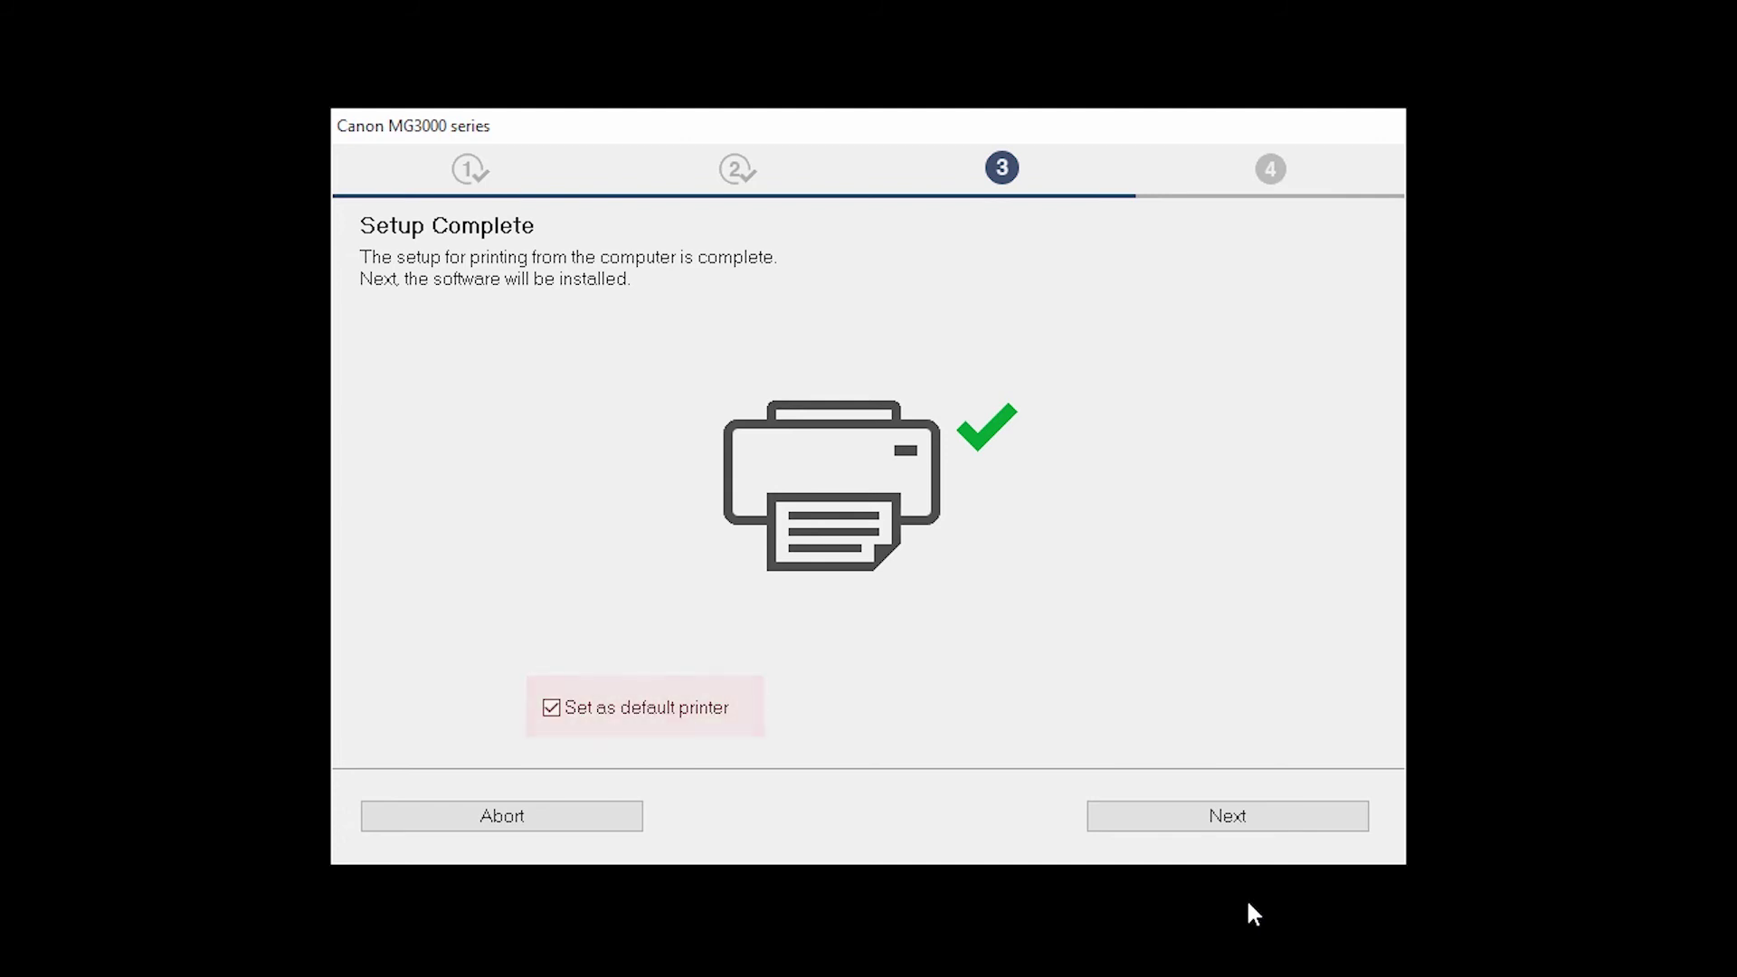
click(1218, 823)
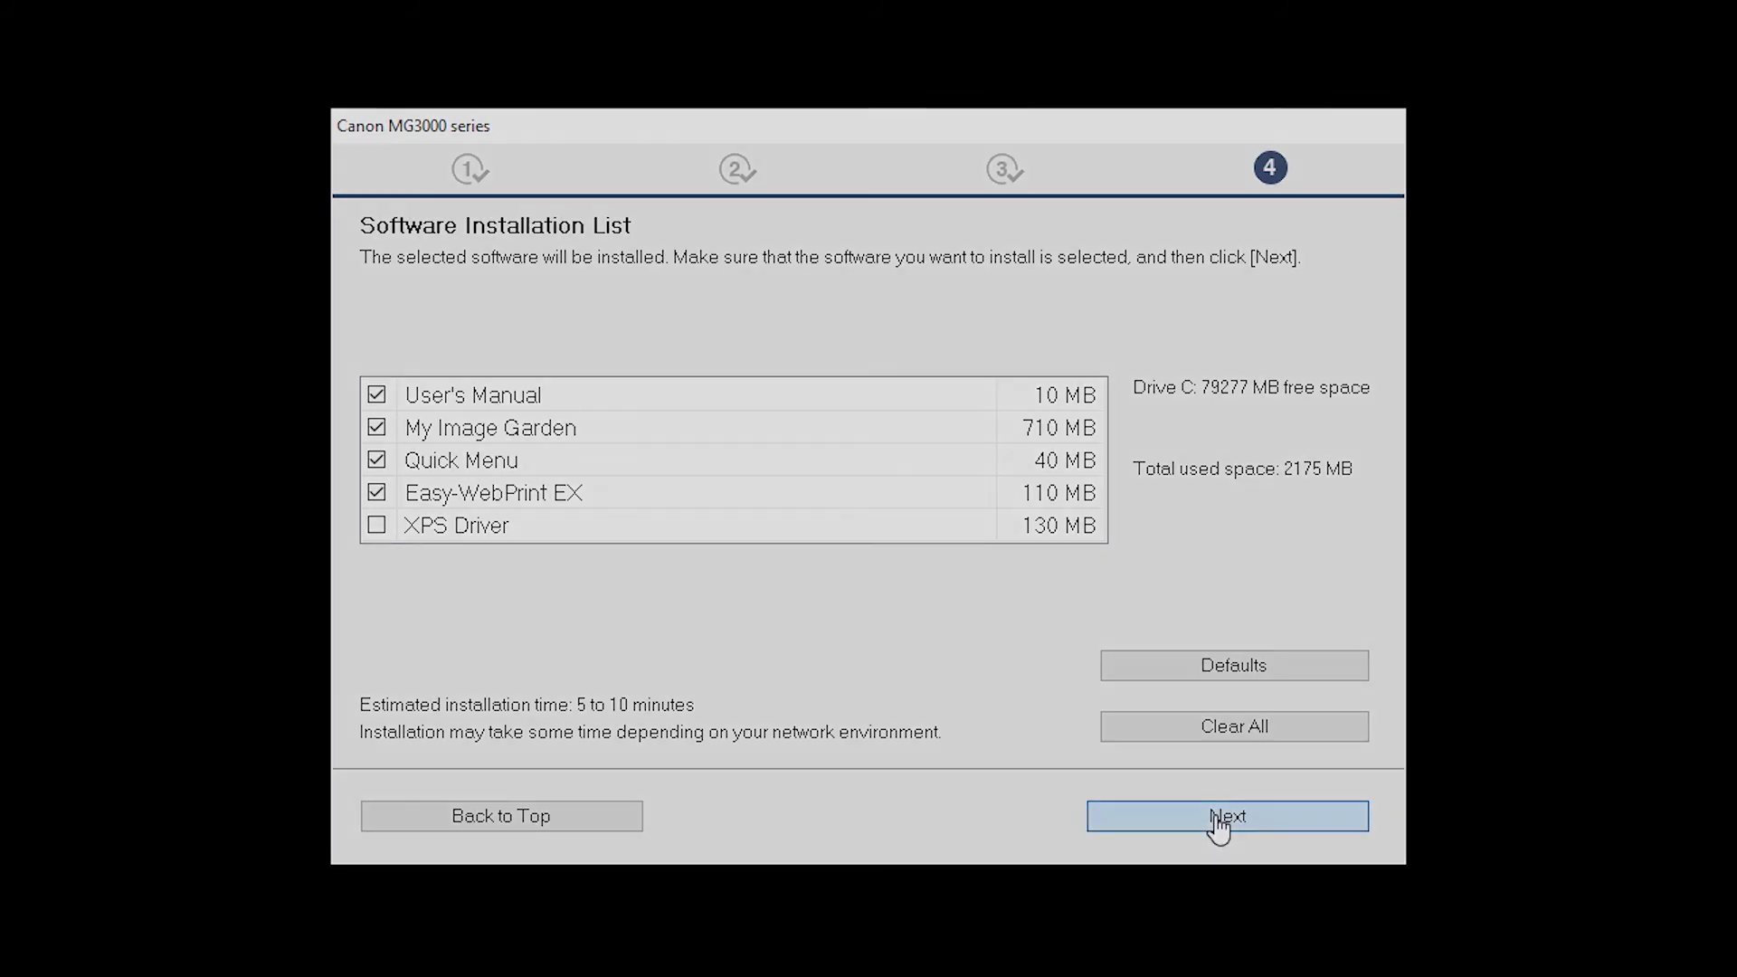
- Install the four checked software items, pass the smartphone and registration pages, and close the installer
click(1218, 823)
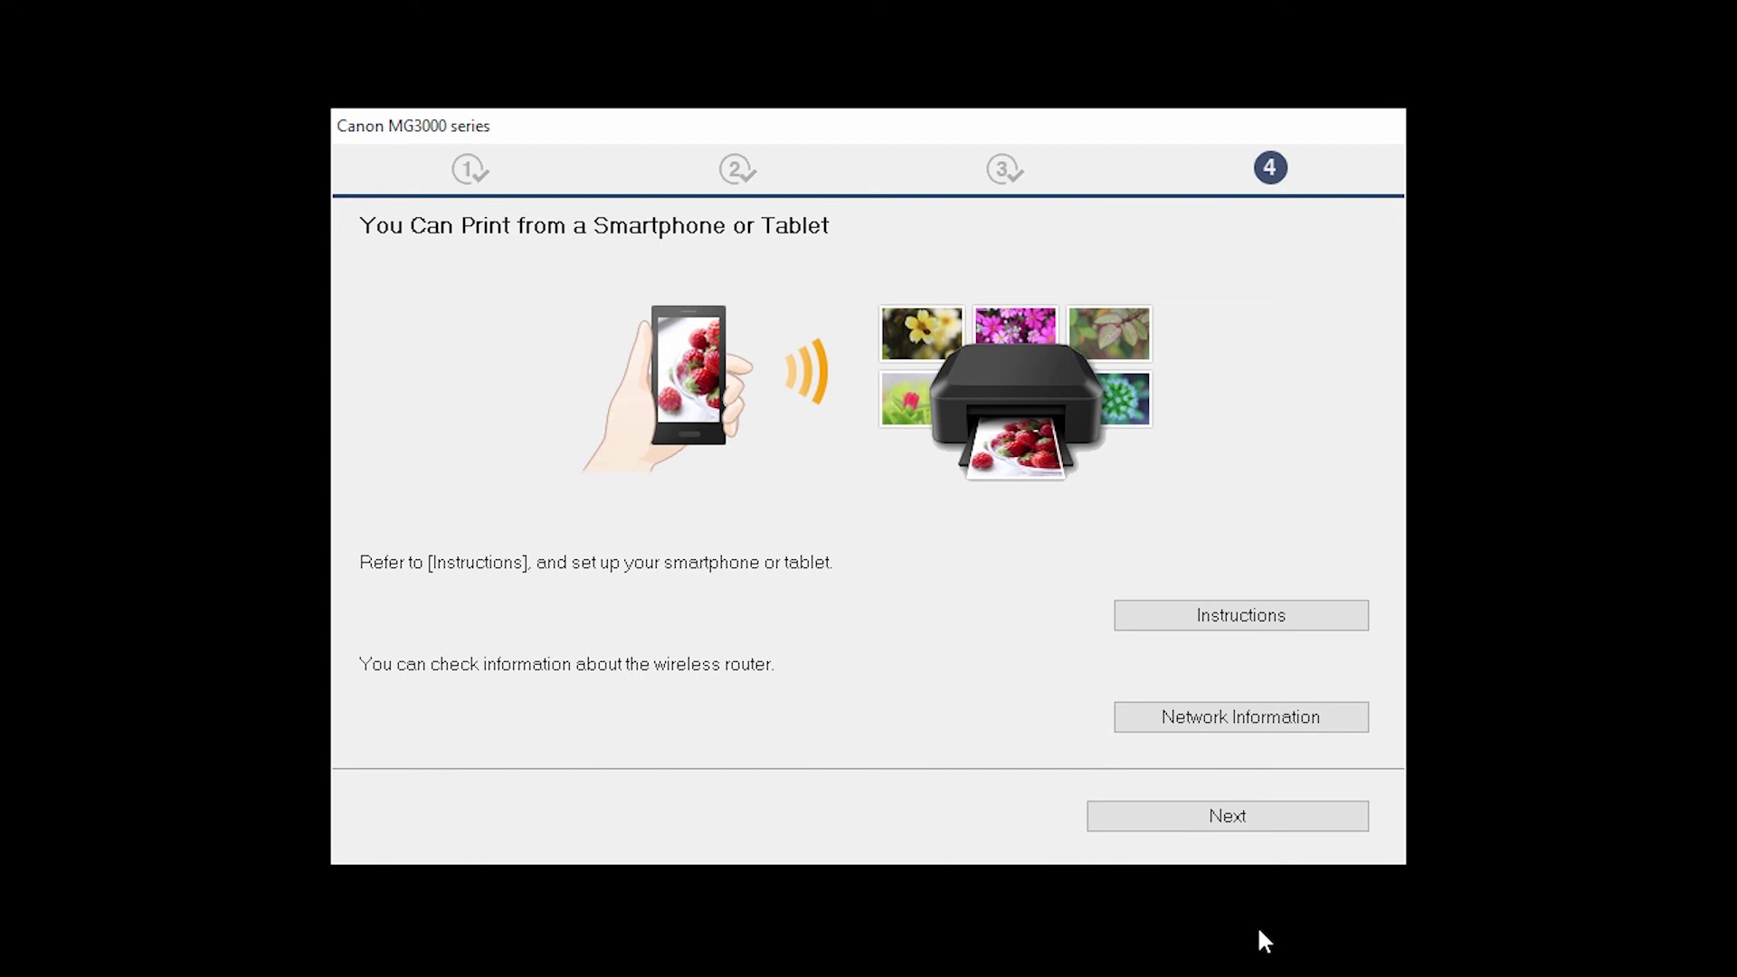
click(1240, 823)
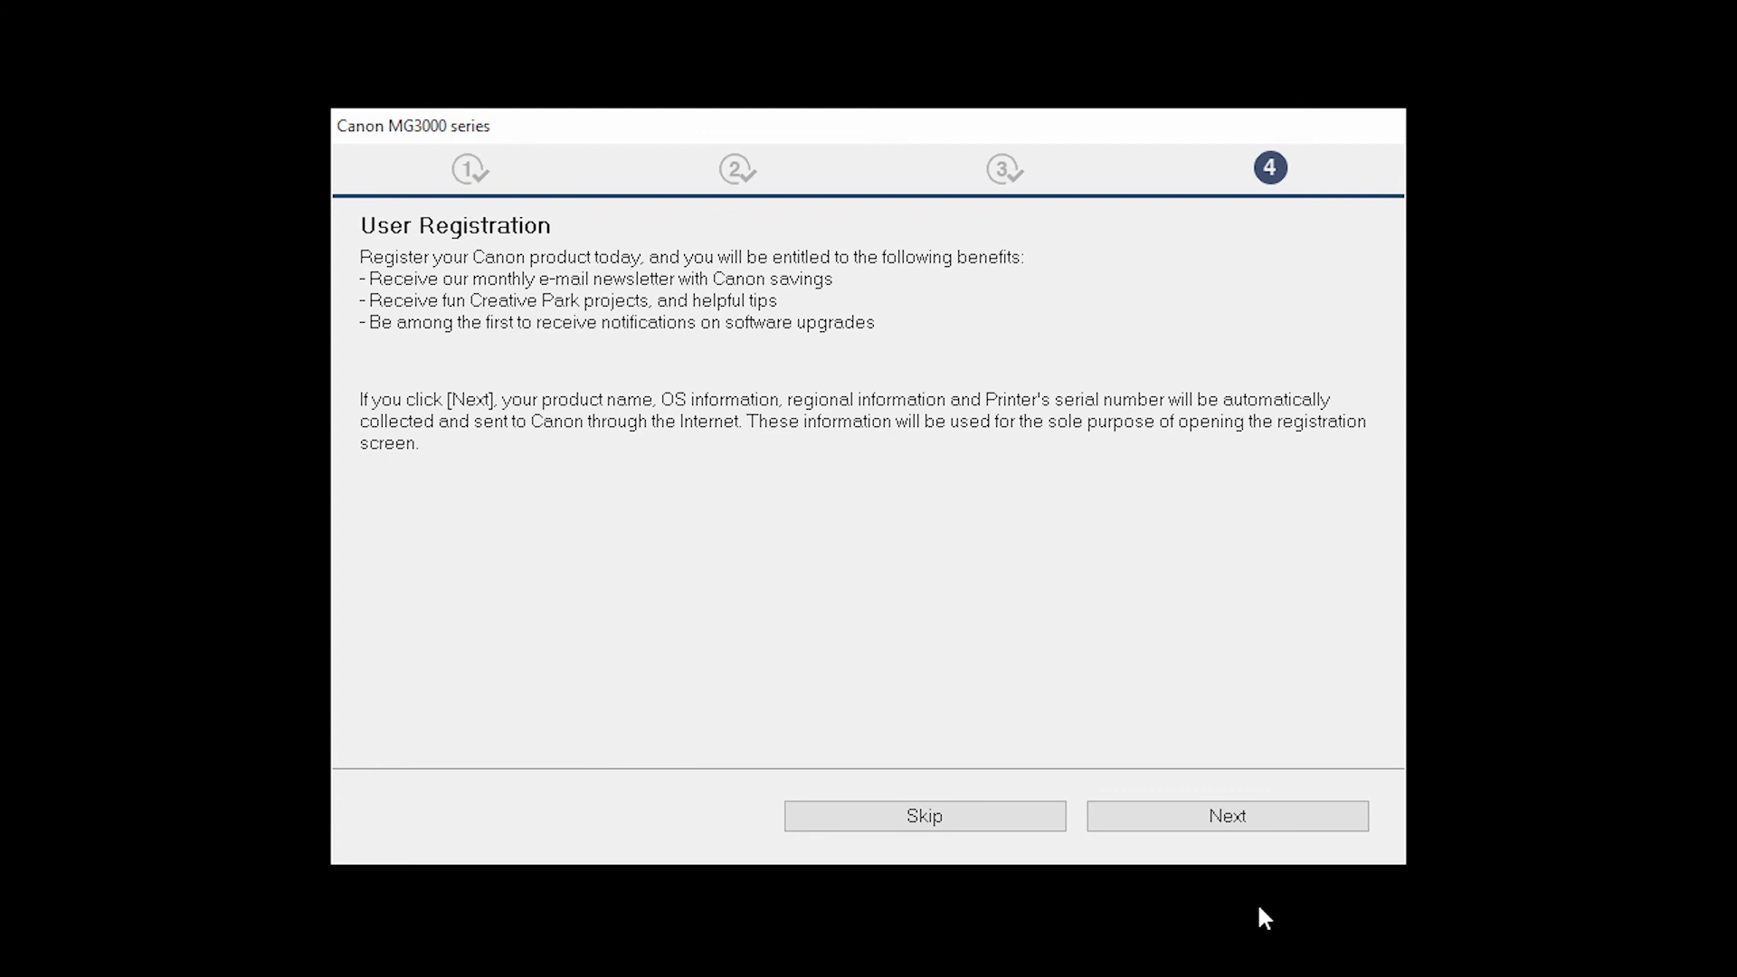
click(1236, 817)
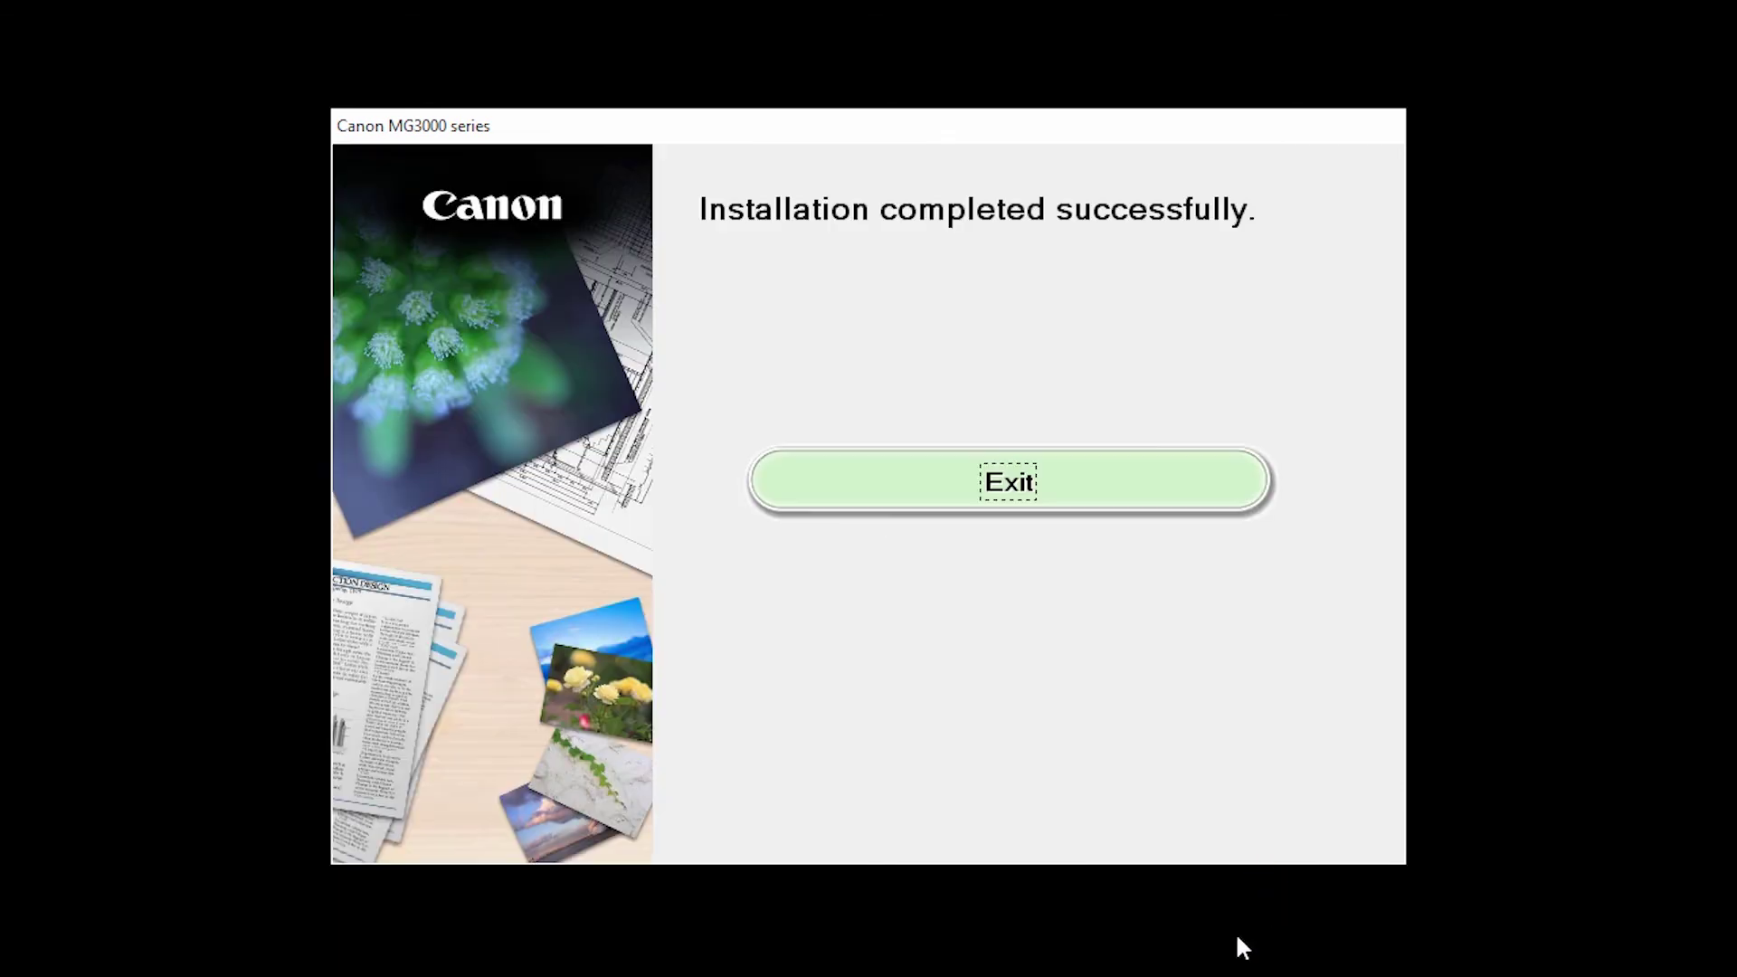
click(1055, 491)
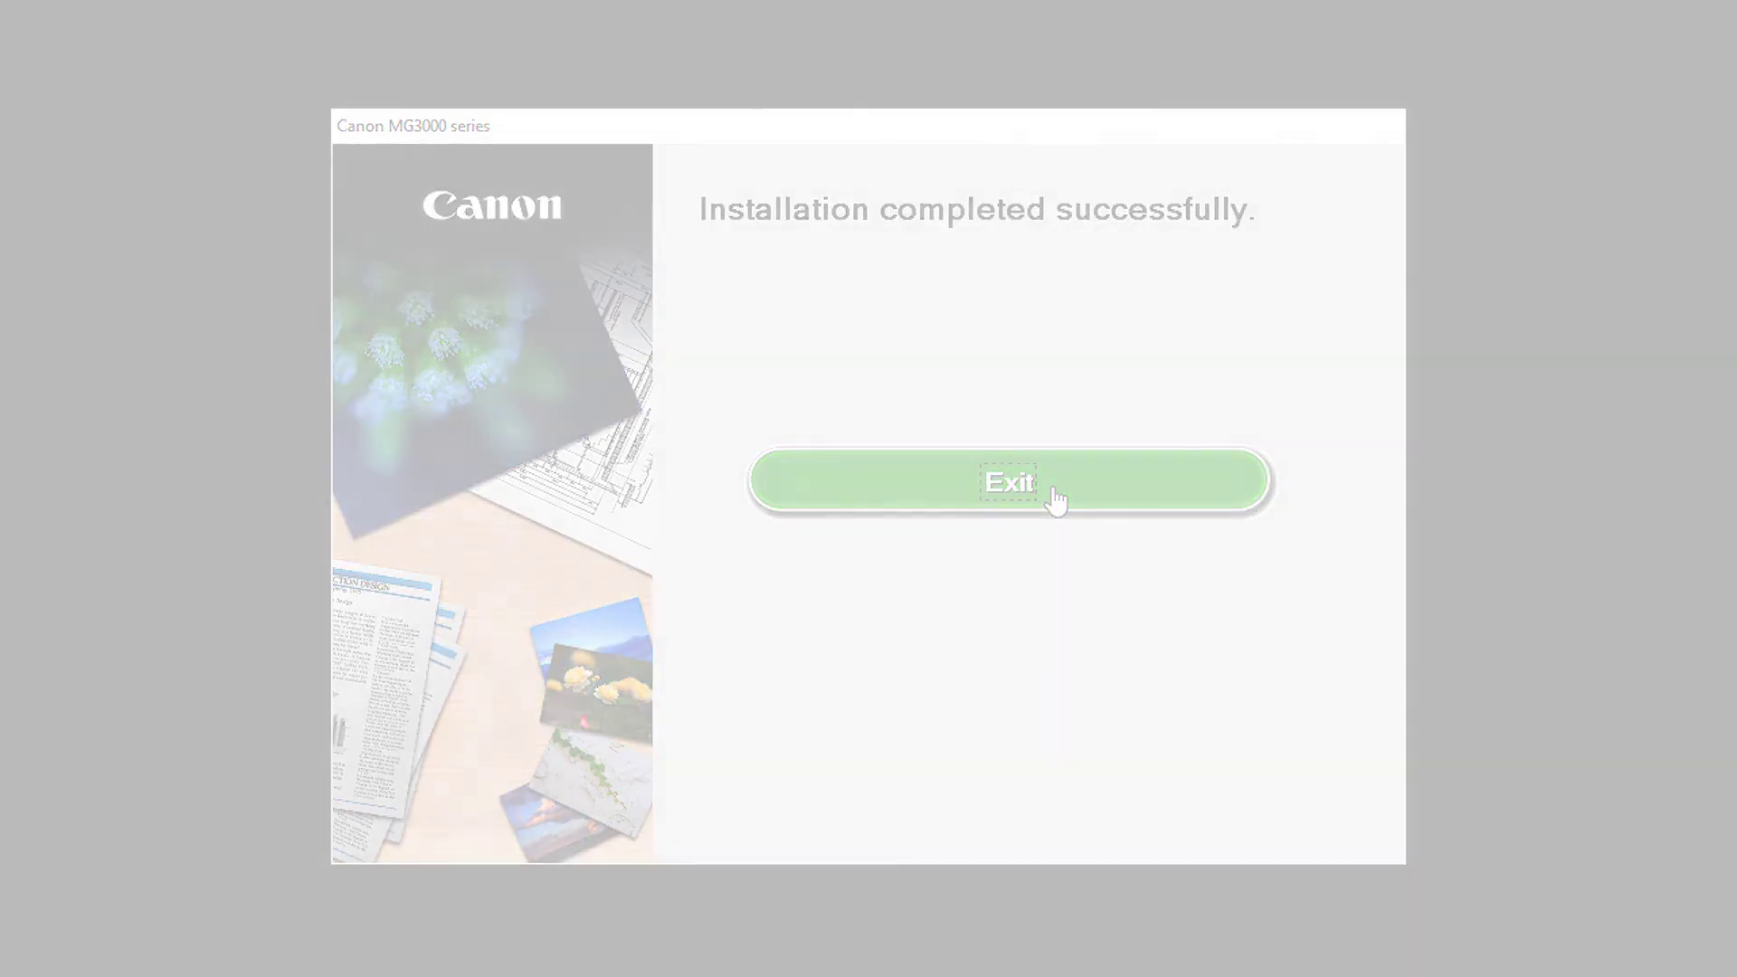